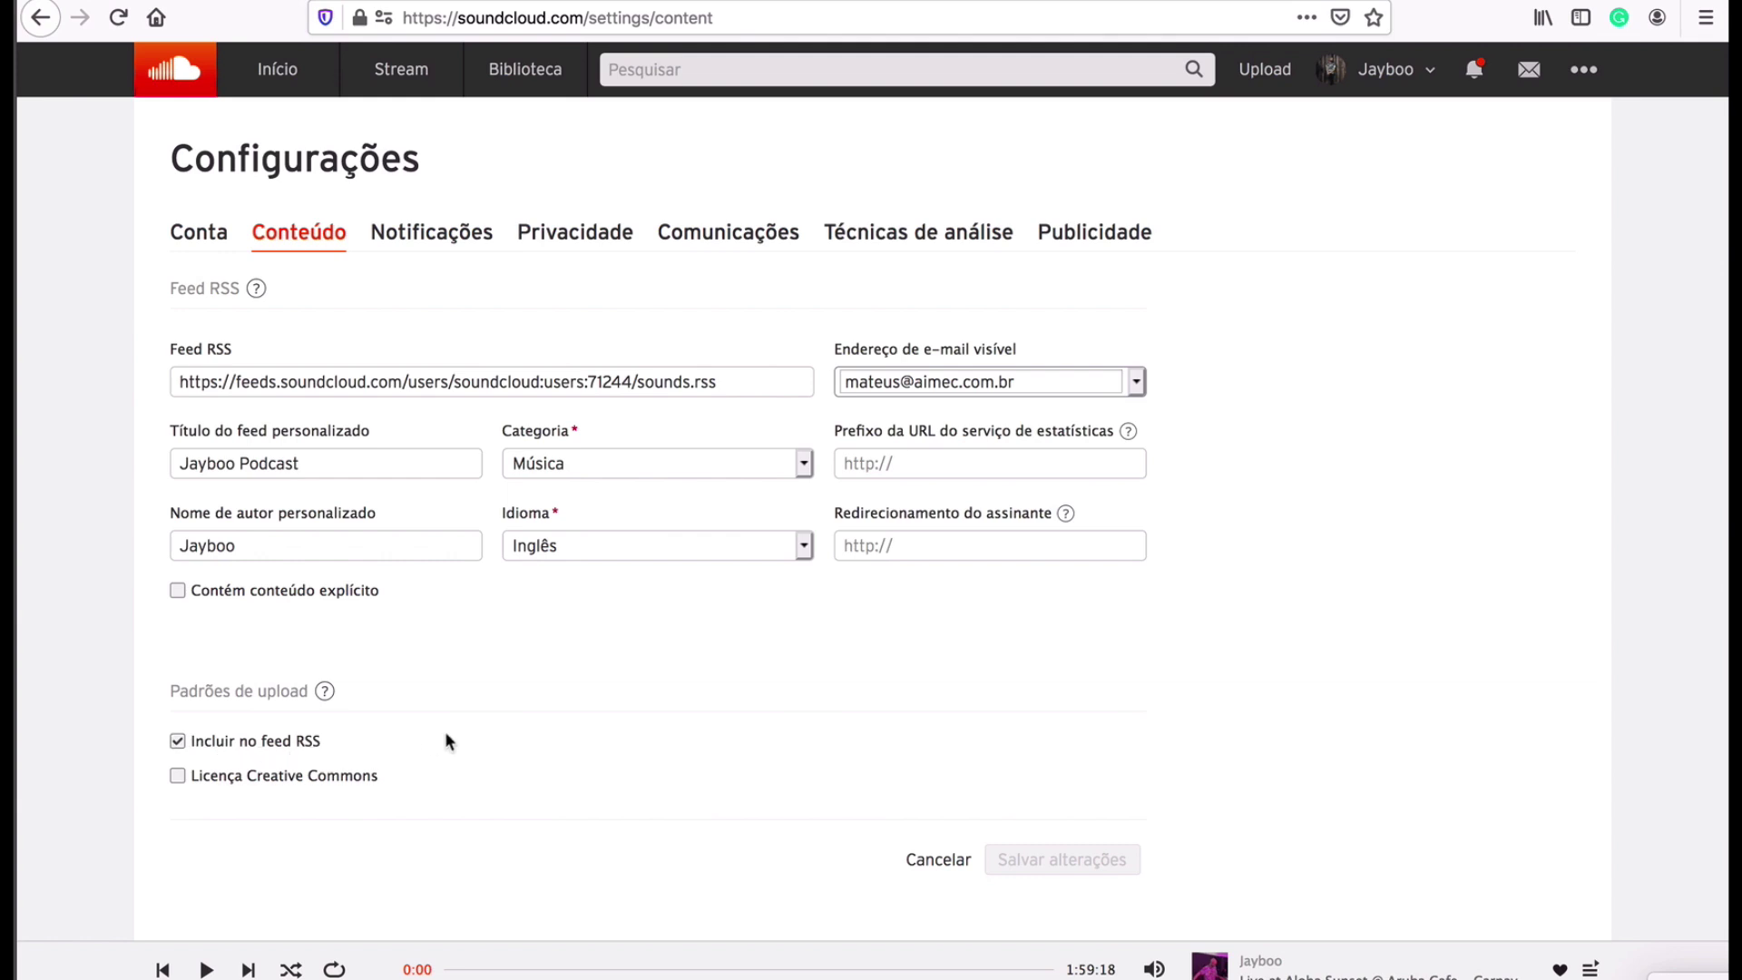
- View the track upload page, and copy the RSS feed link from the content settings
left_click(1267, 73)
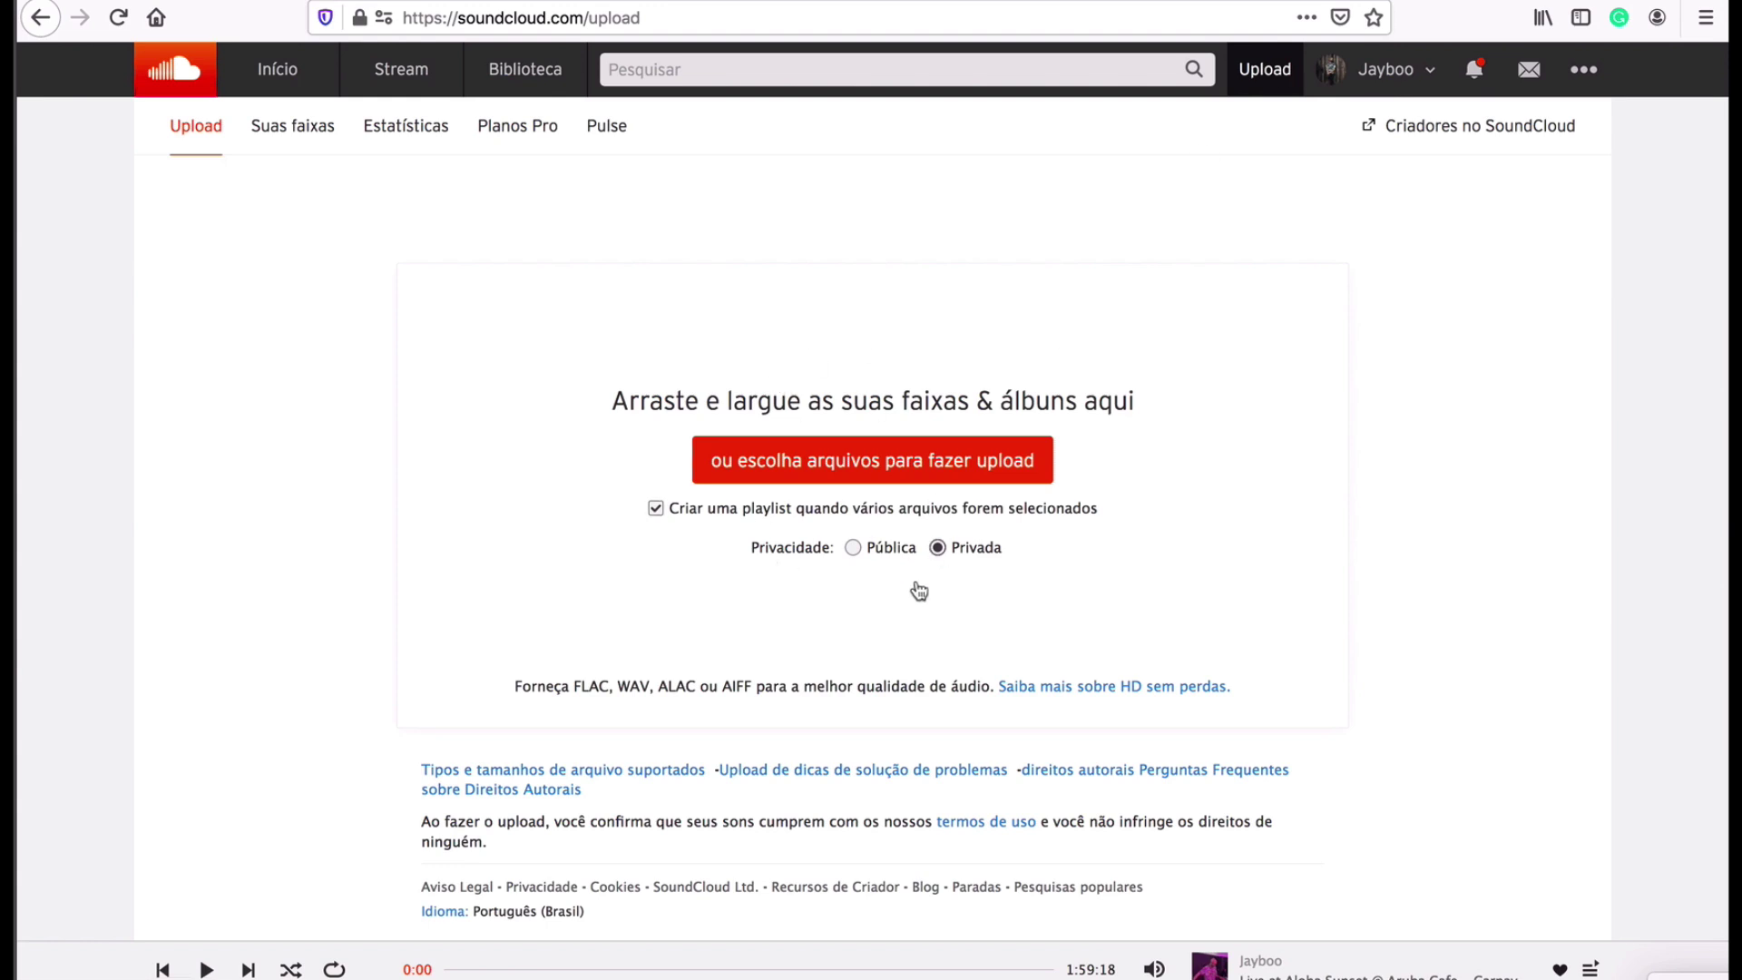
left_click(1382, 88)
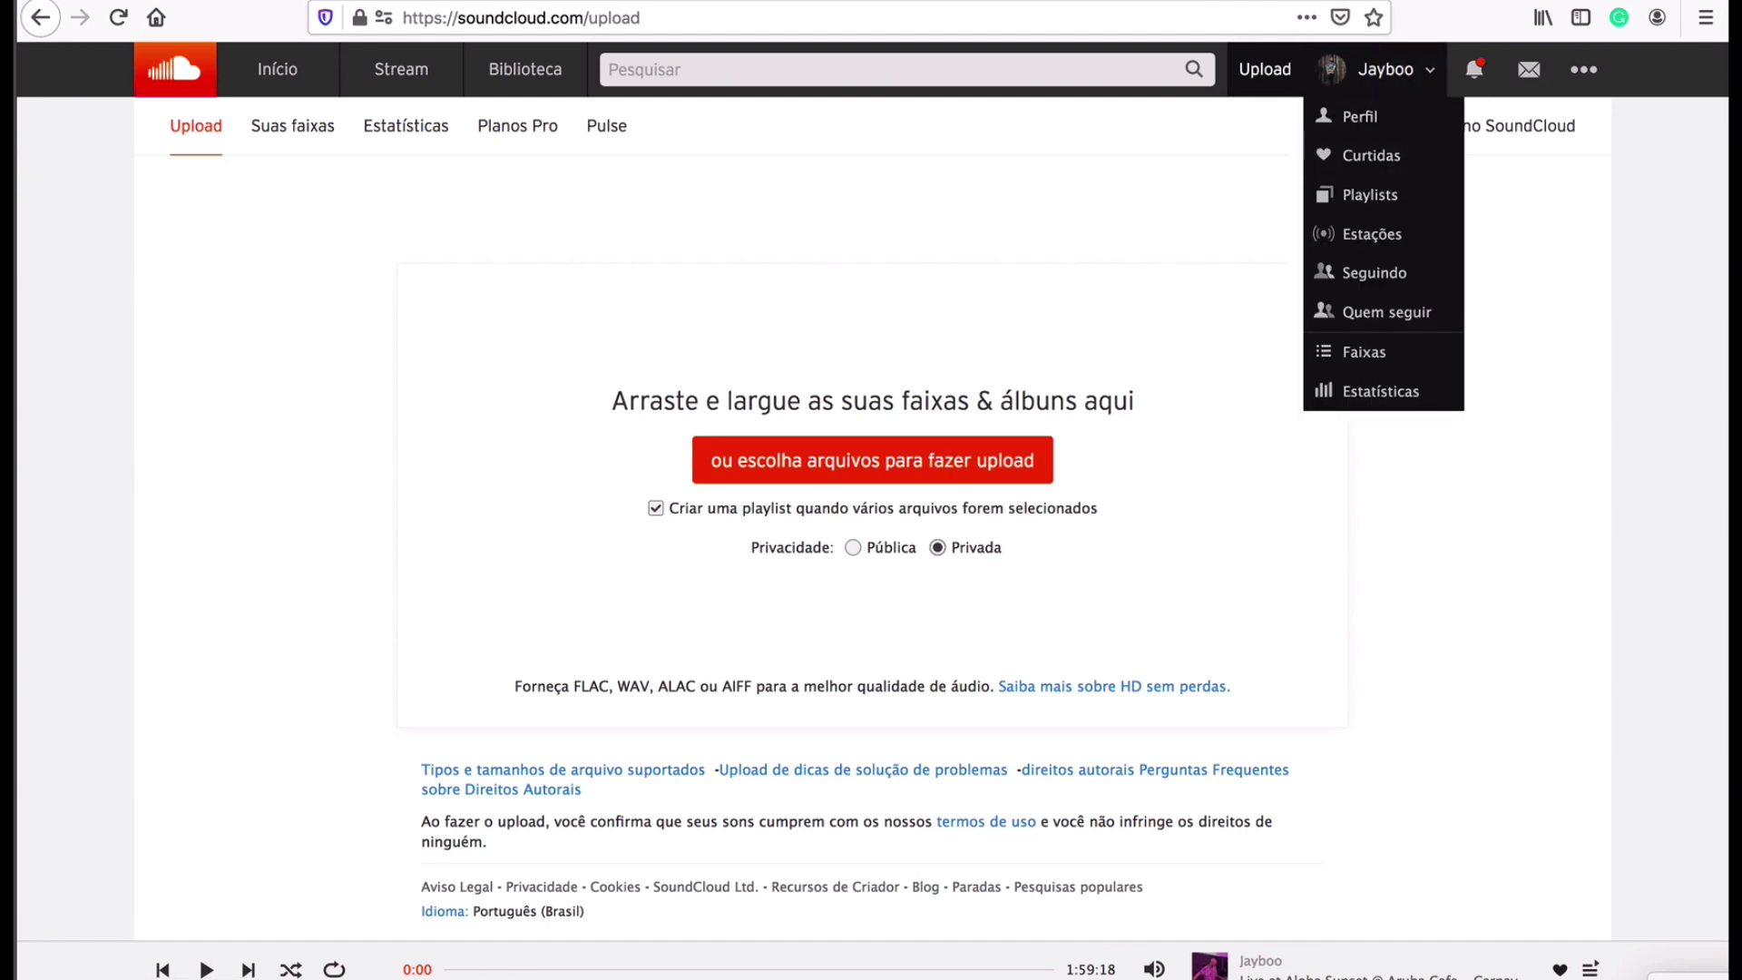
left_click(1587, 73)
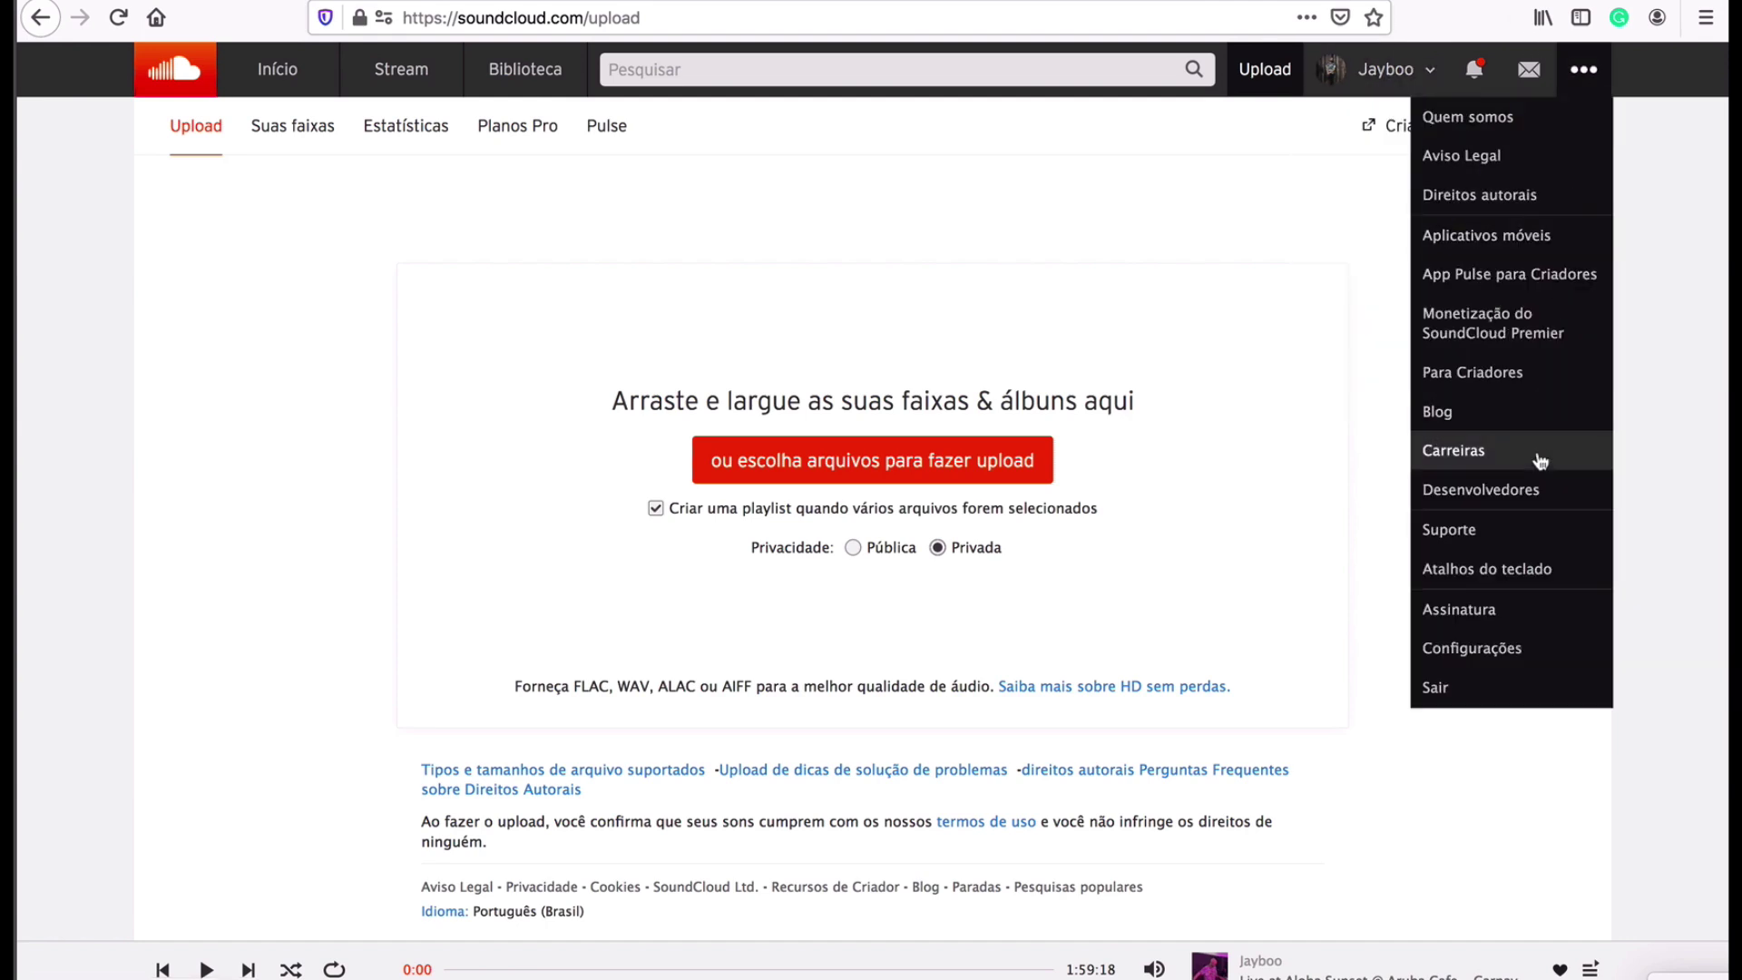
left_click(1461, 648)
left_click(262, 241)
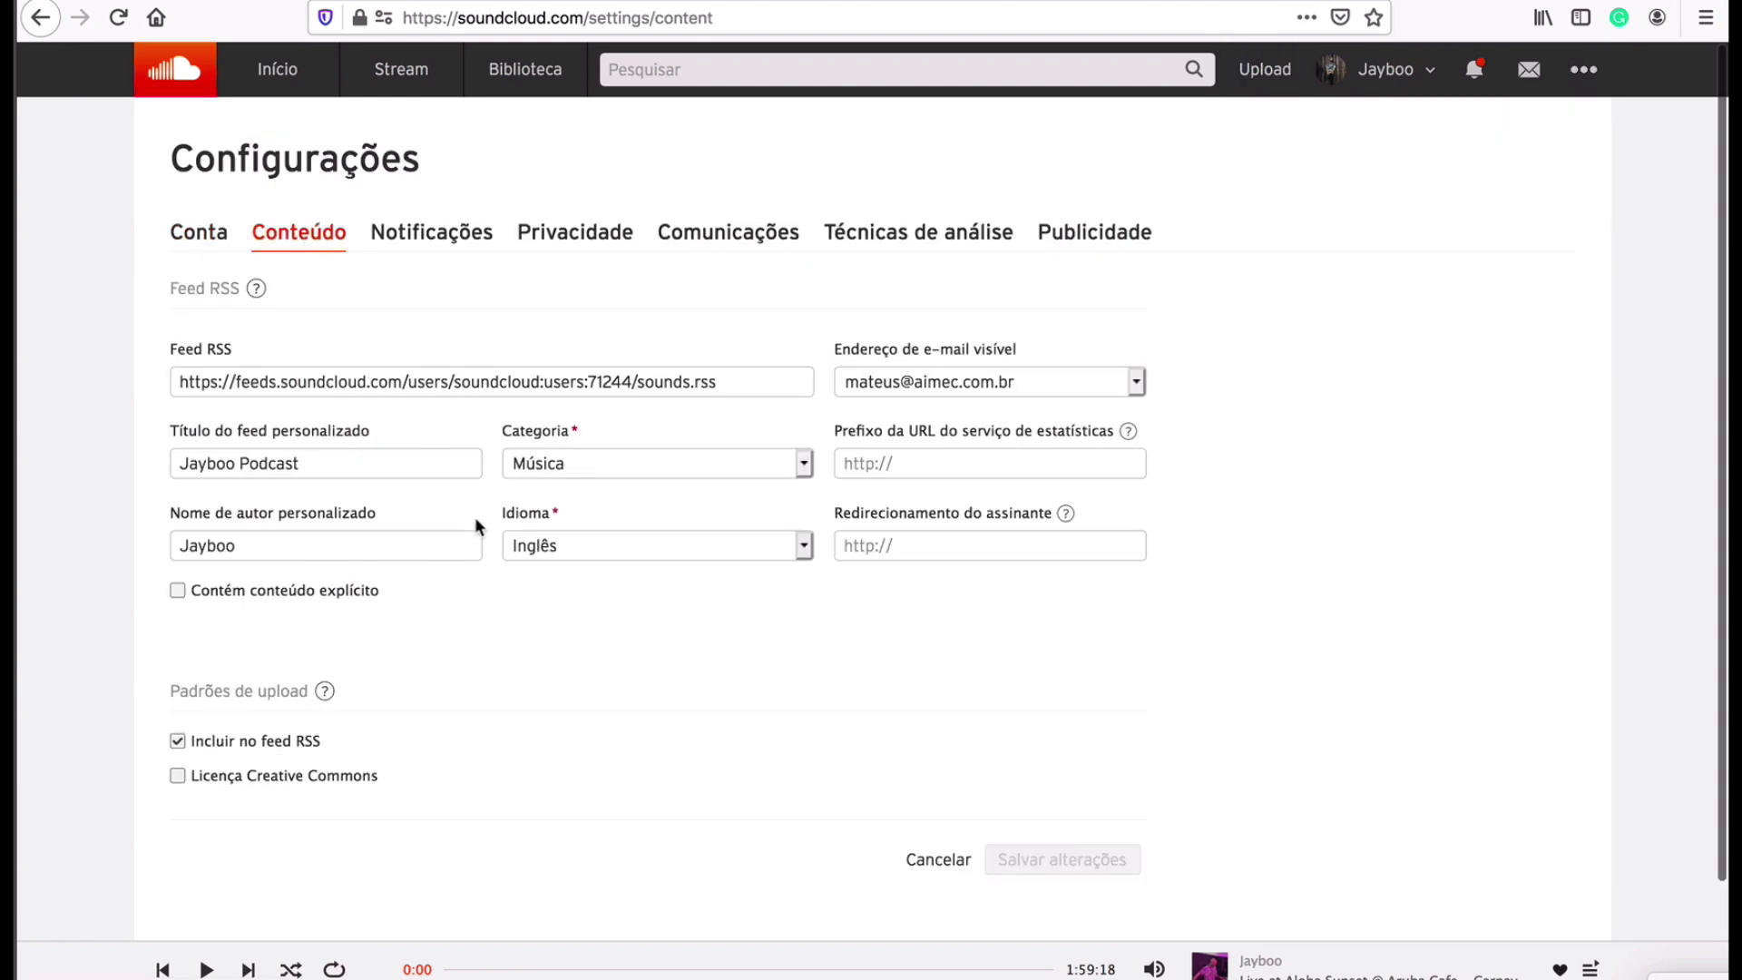
triple_click(731, 382)
key("ctrl+c")
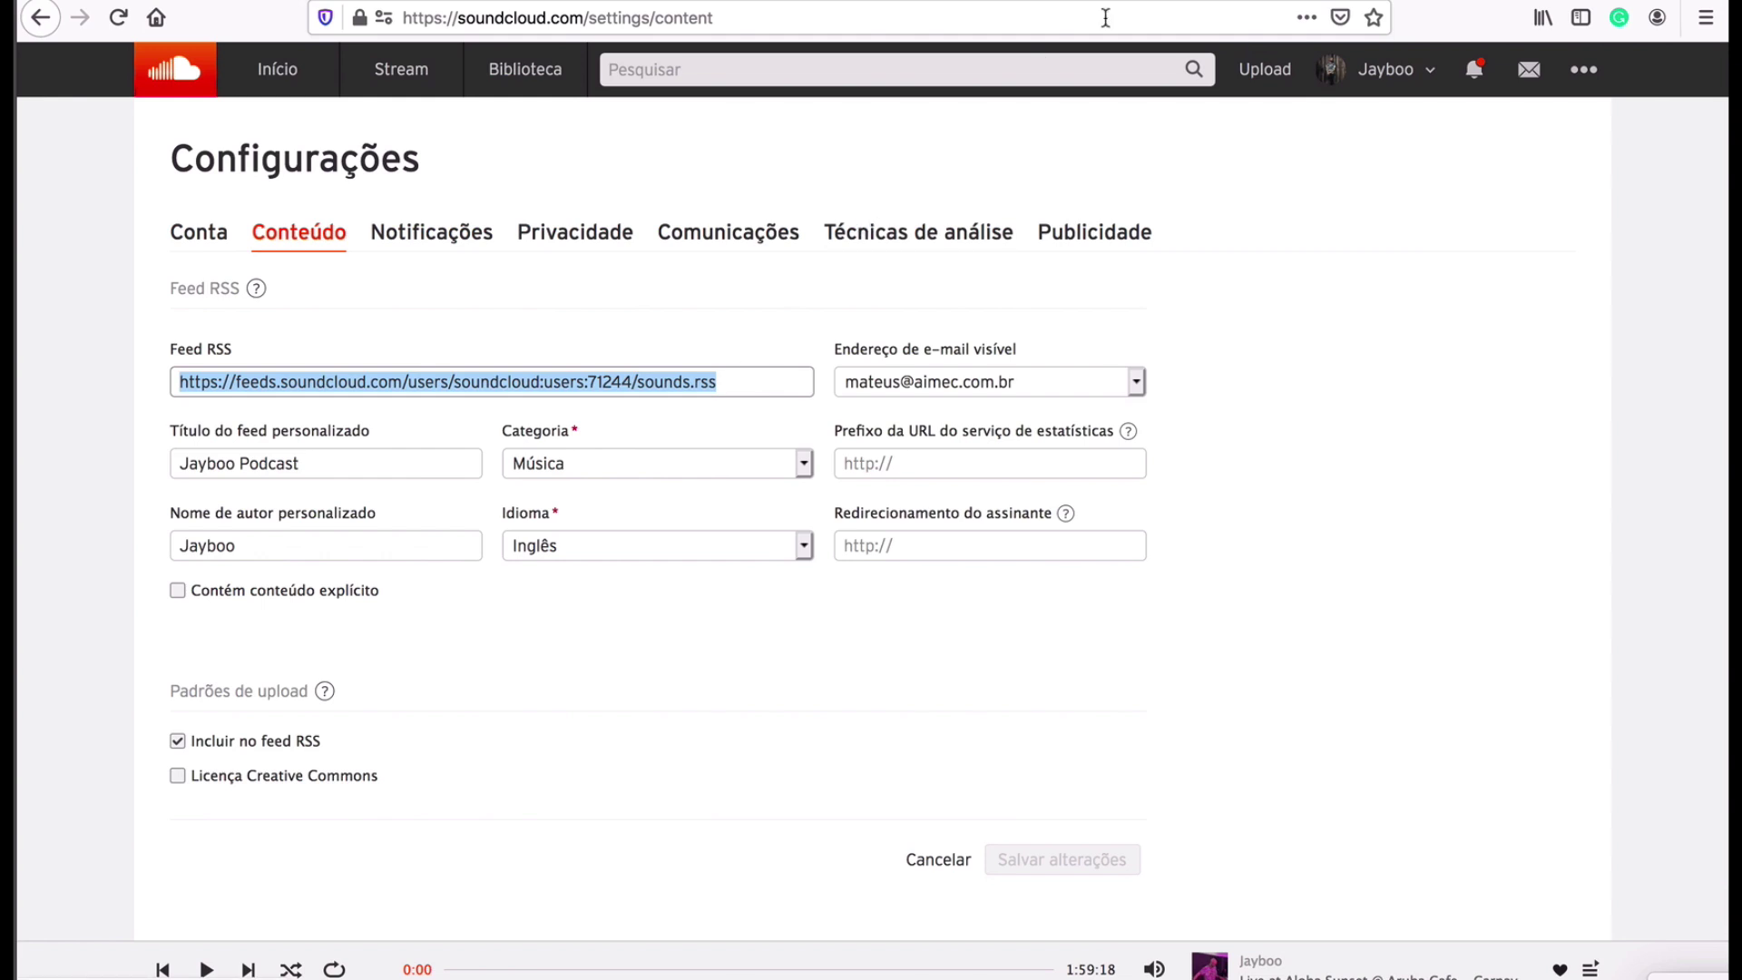
left_click(1198, 1)
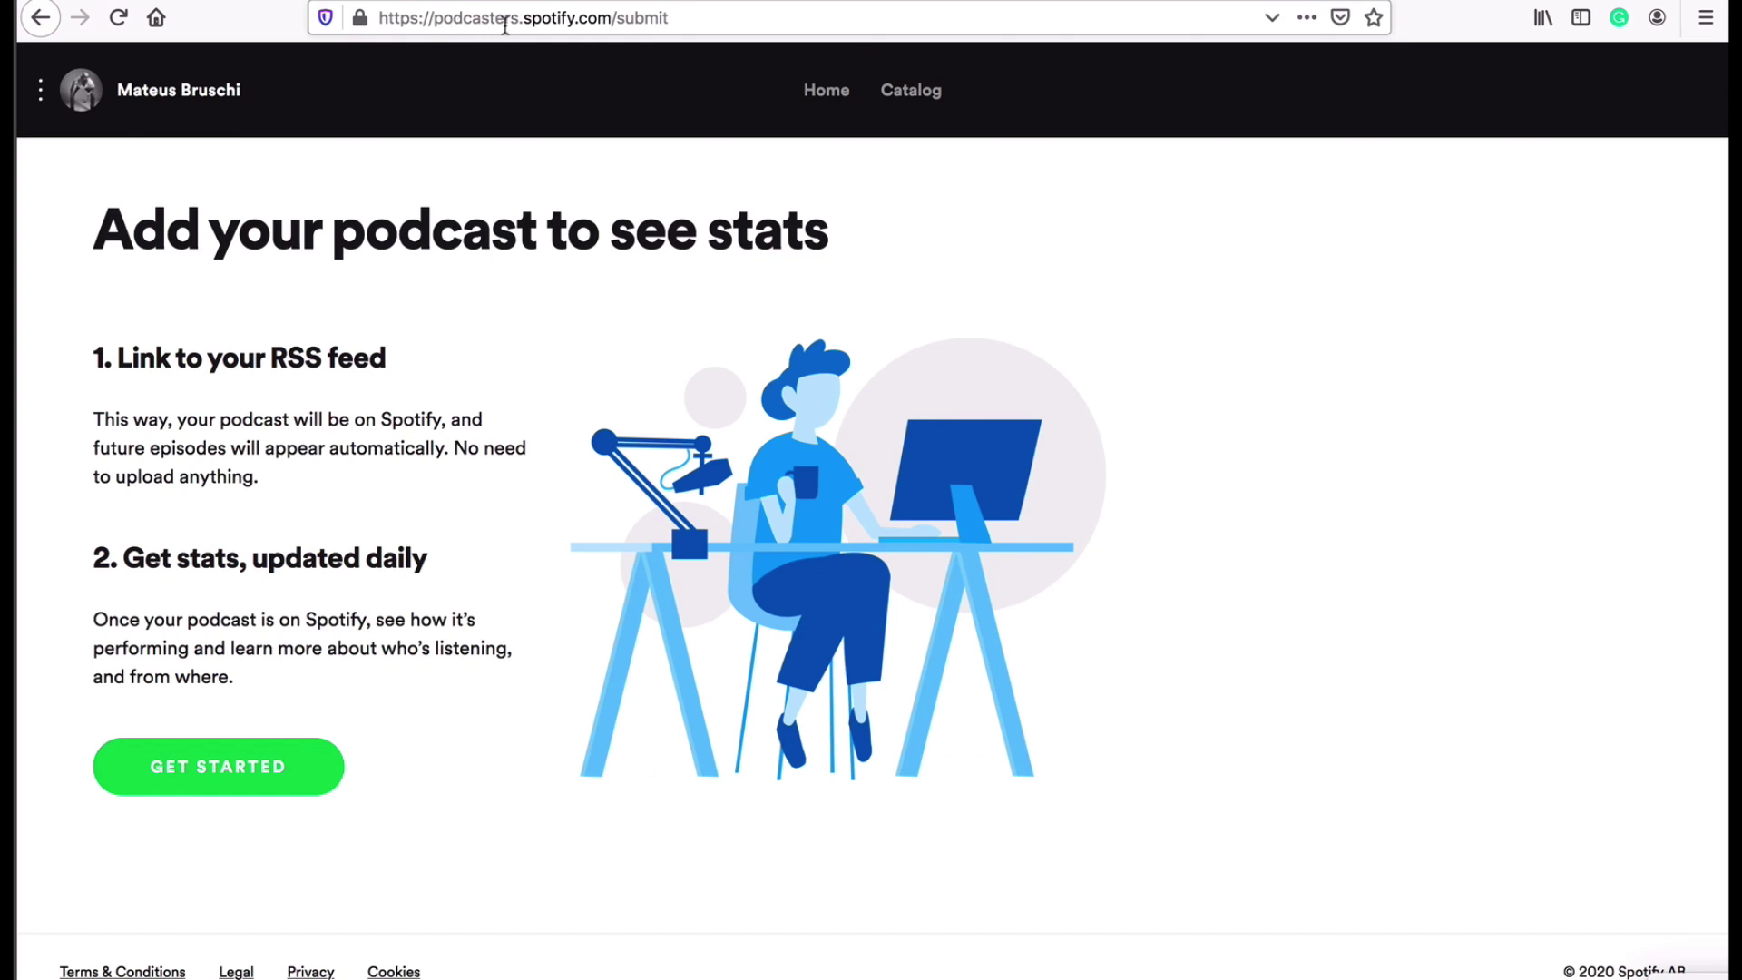
left_click(590, 18)
left_click(594, 18)
key("shift+Right")
key("shift+Right")
key("shift+Left")
key("shift+Left")
key("shift+Left")
key("shift+Left")
key("shift+Left")
key("shift+Left")
key("shift+Left")
key("shift+Left")
key("shift+Left")
key("shift+Left")
key("shift+Left")
key("shift+Left")
key("shift+Left")
key("shift+Left")
key("shift+Left")
key("shift+Left")
key("shift+Left")
key("shift+Left")
key("shift+Left")
key("shift+Left")
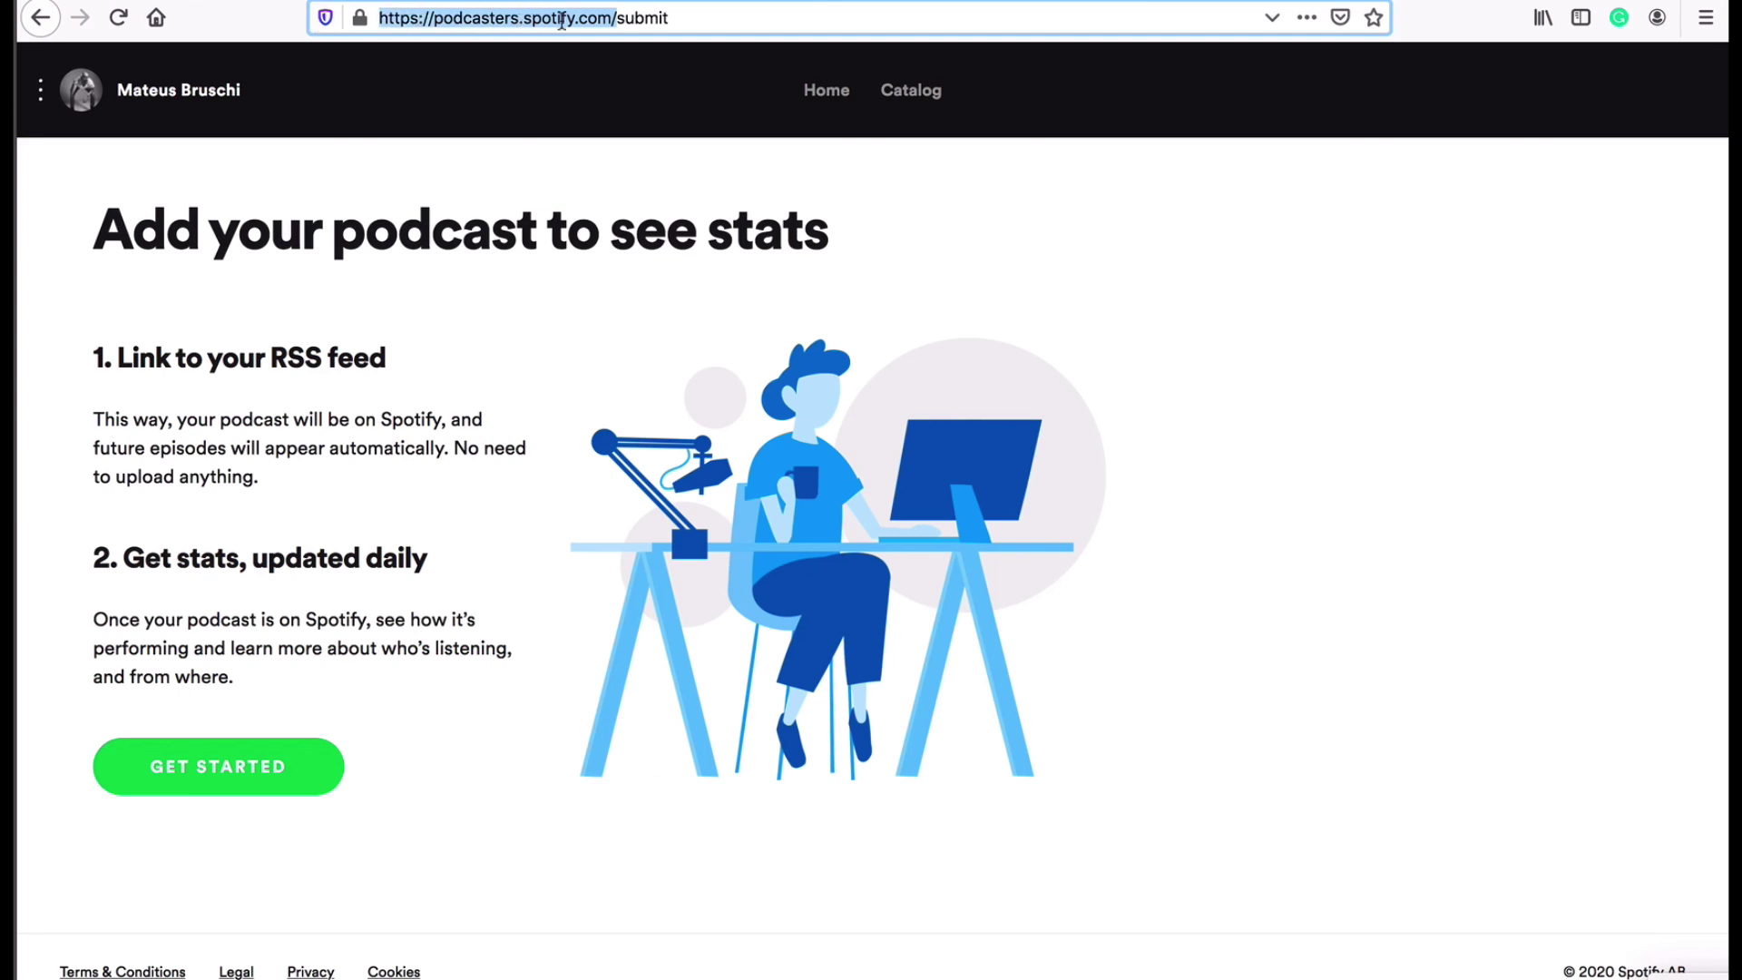
- Look at the side menu's option for adding or claiming a podcast, and close the menu
left_click(41, 90)
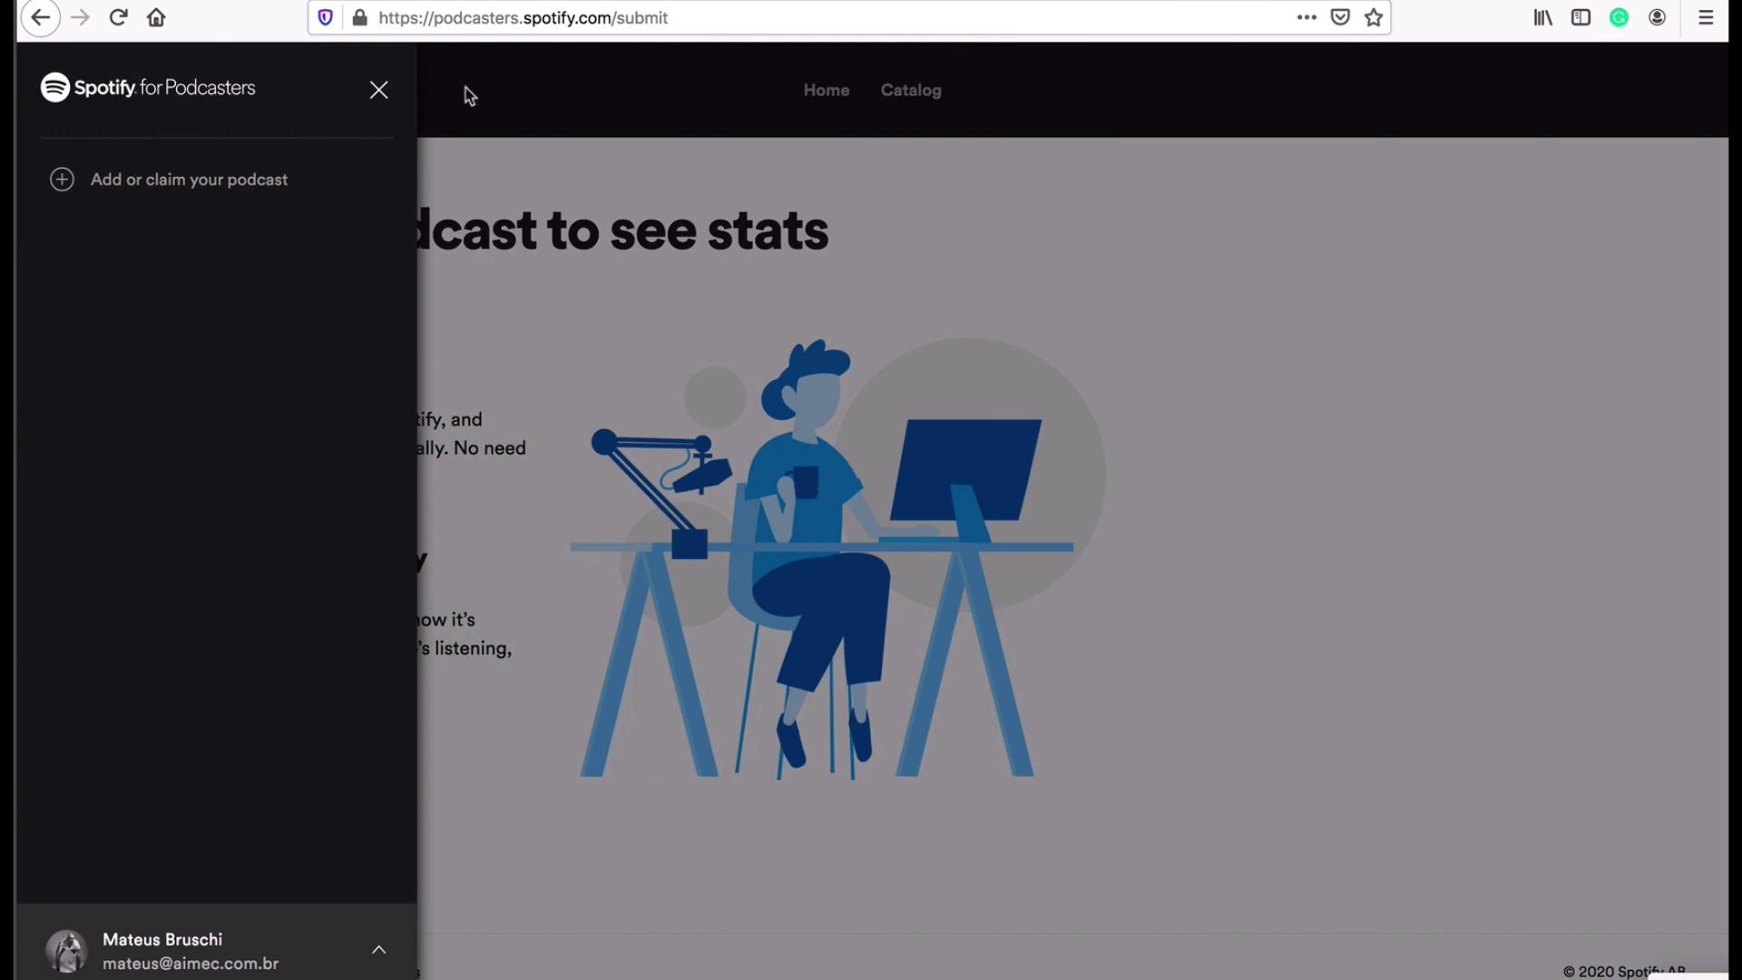
left_click(379, 89)
left_click(43, 95)
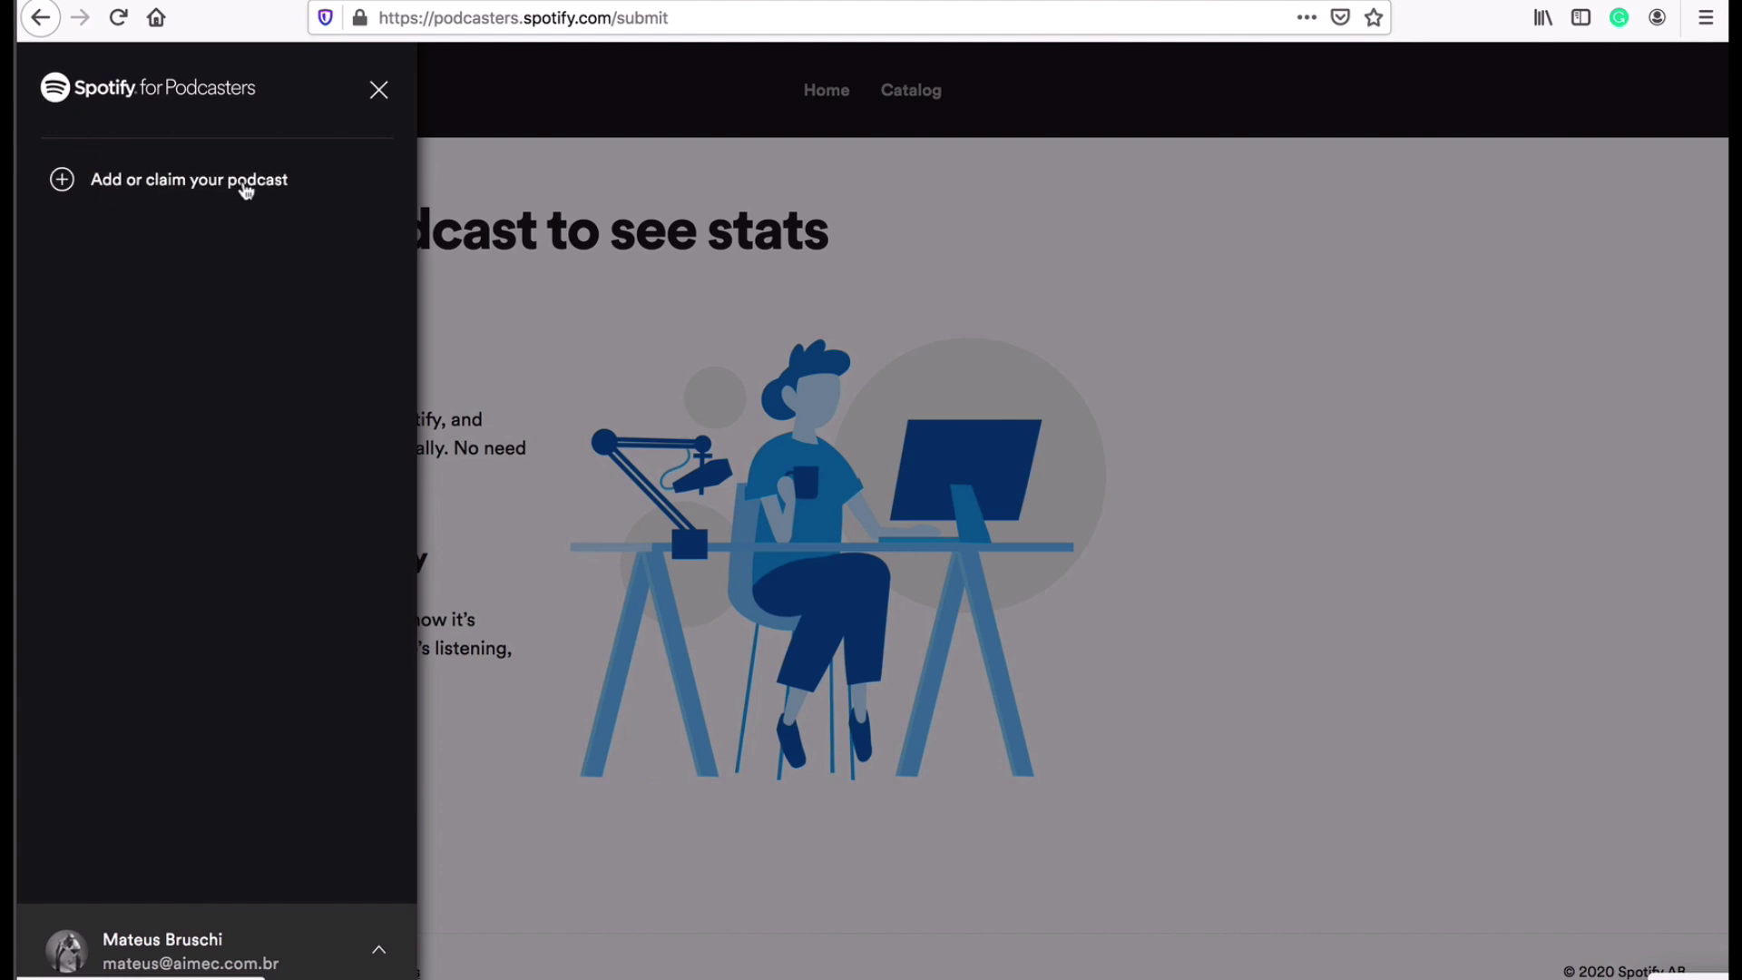
left_click(606, 246)
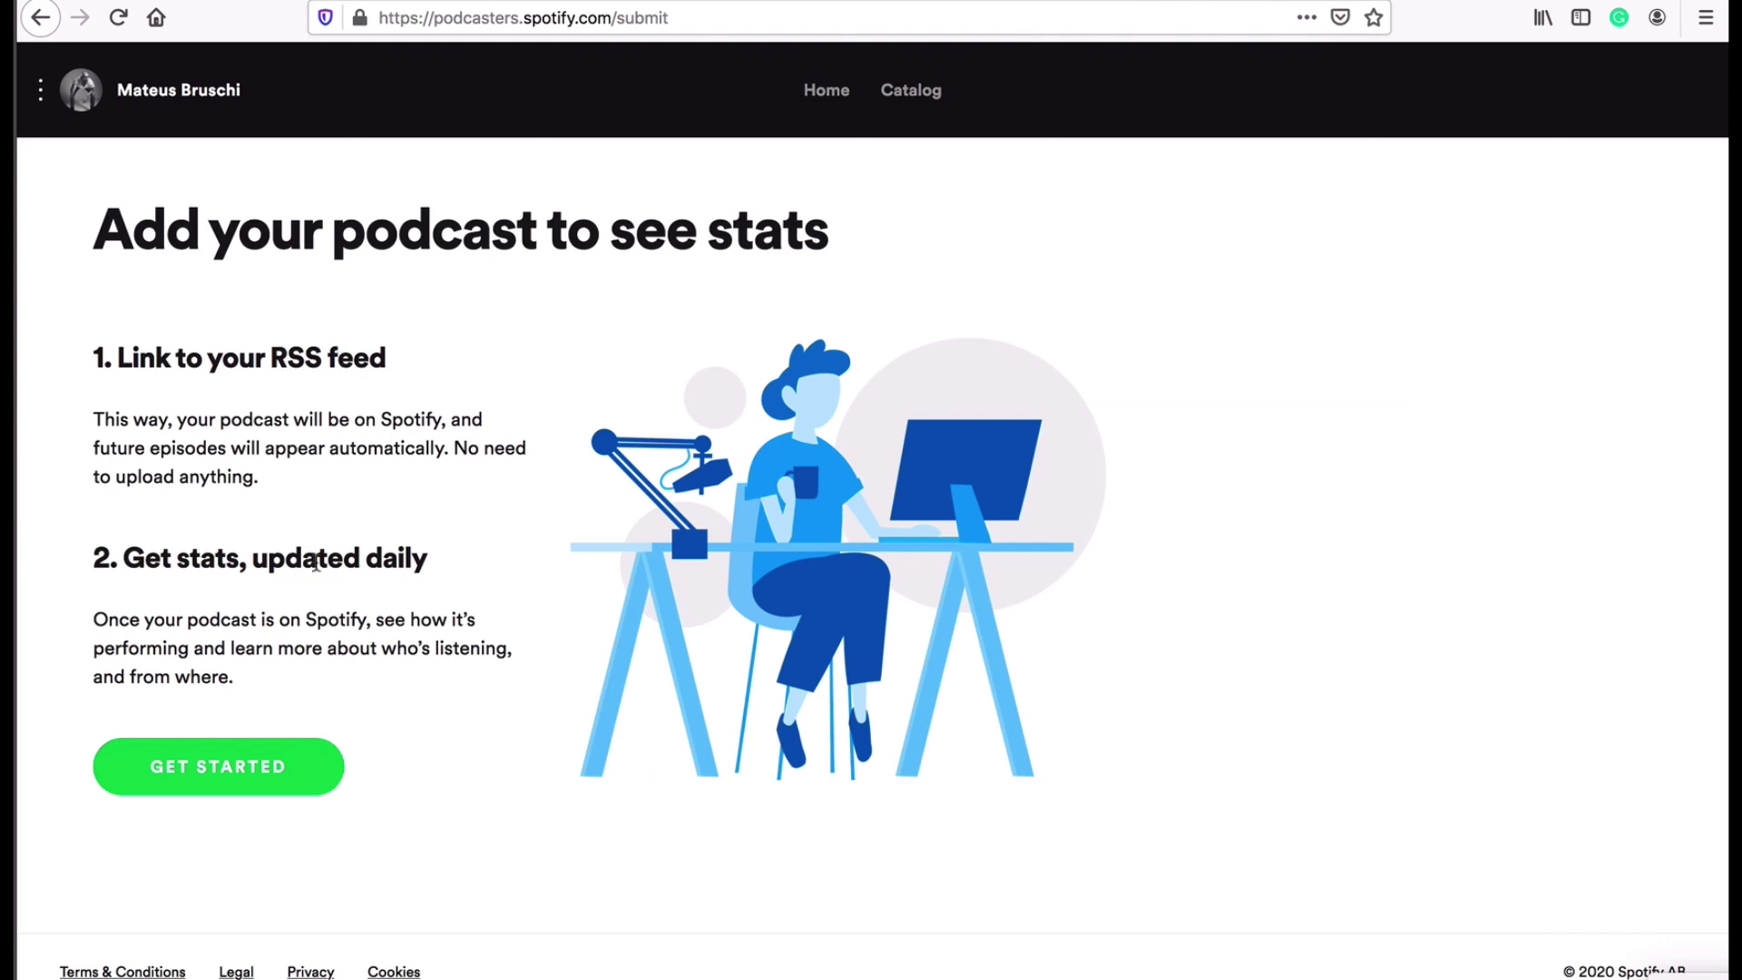
- Start adding a podcast with the copied SoundCloud RSS feed link and proceed to claim the matching Jayboo Podcast
left_click(224, 783)
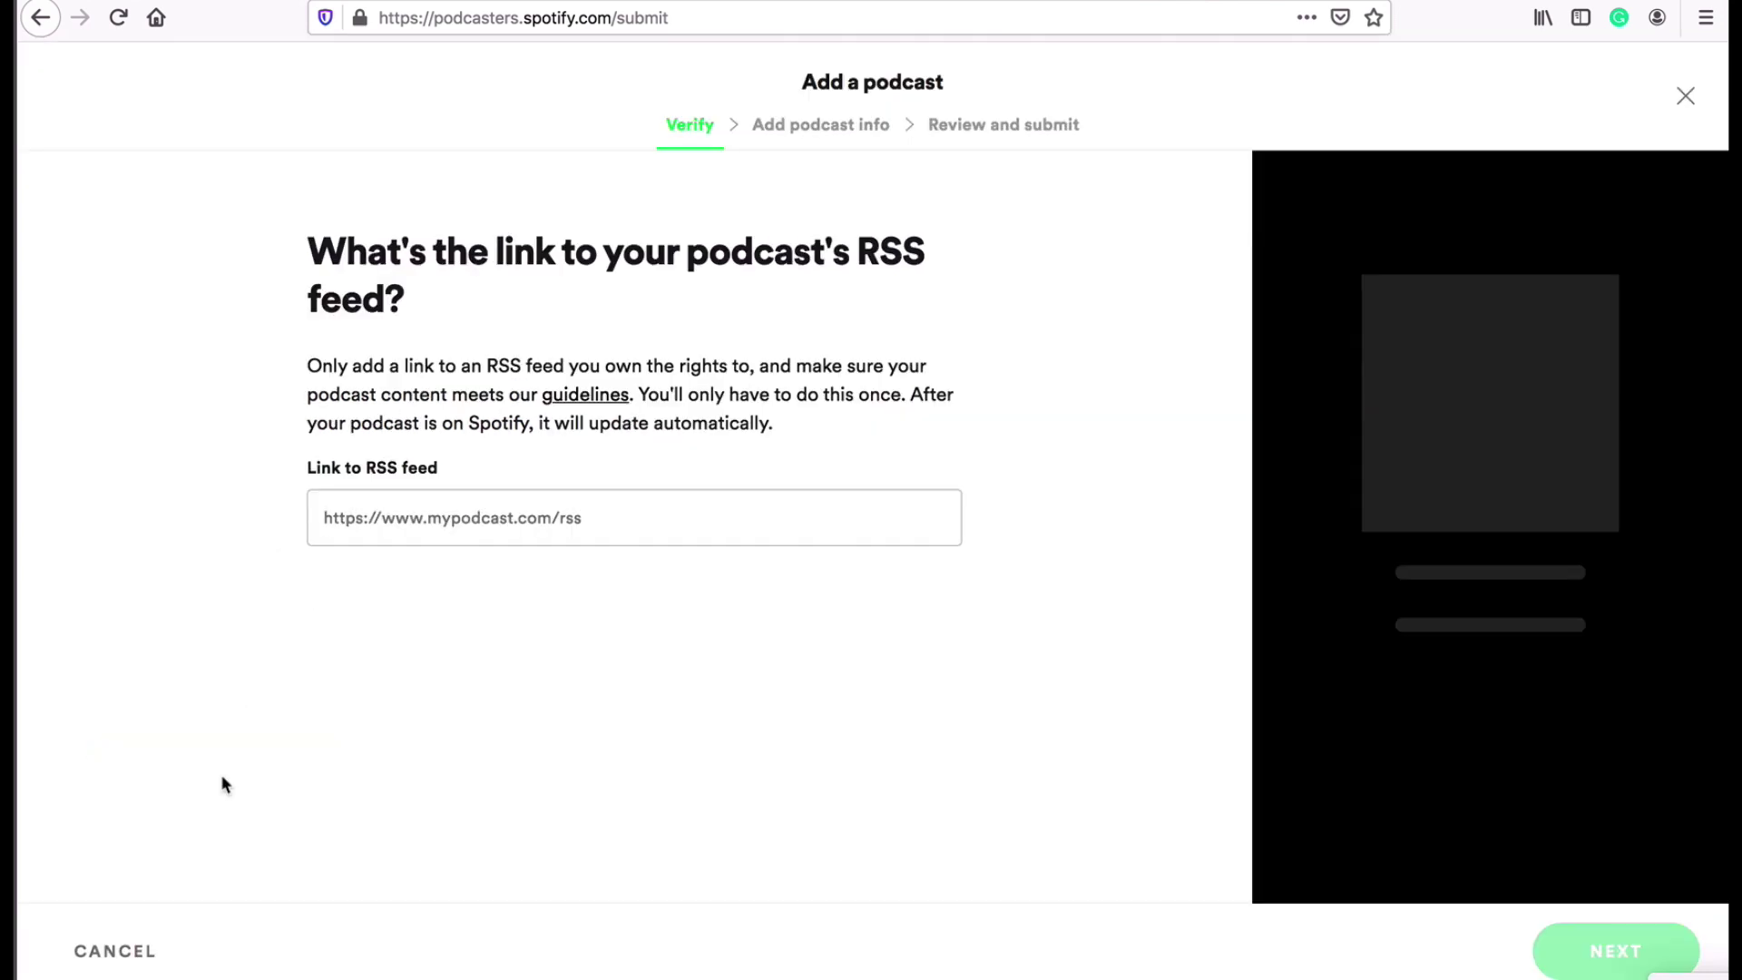
left_click(483, 518)
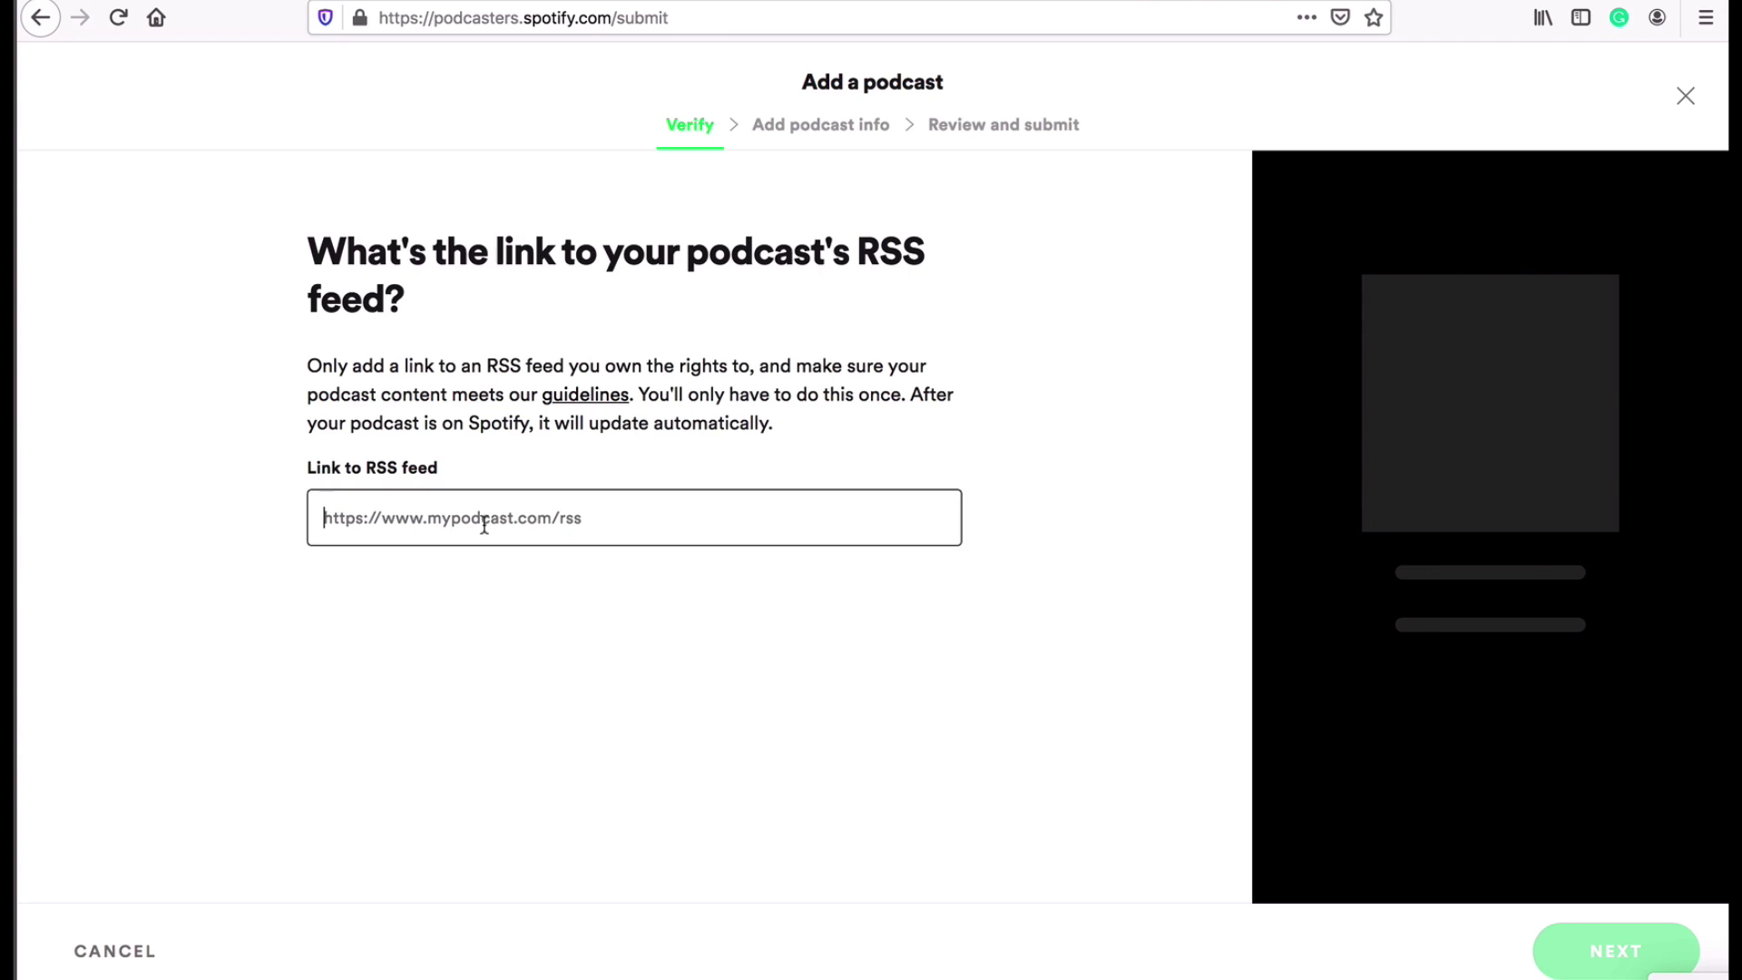
key("ctrl+v")
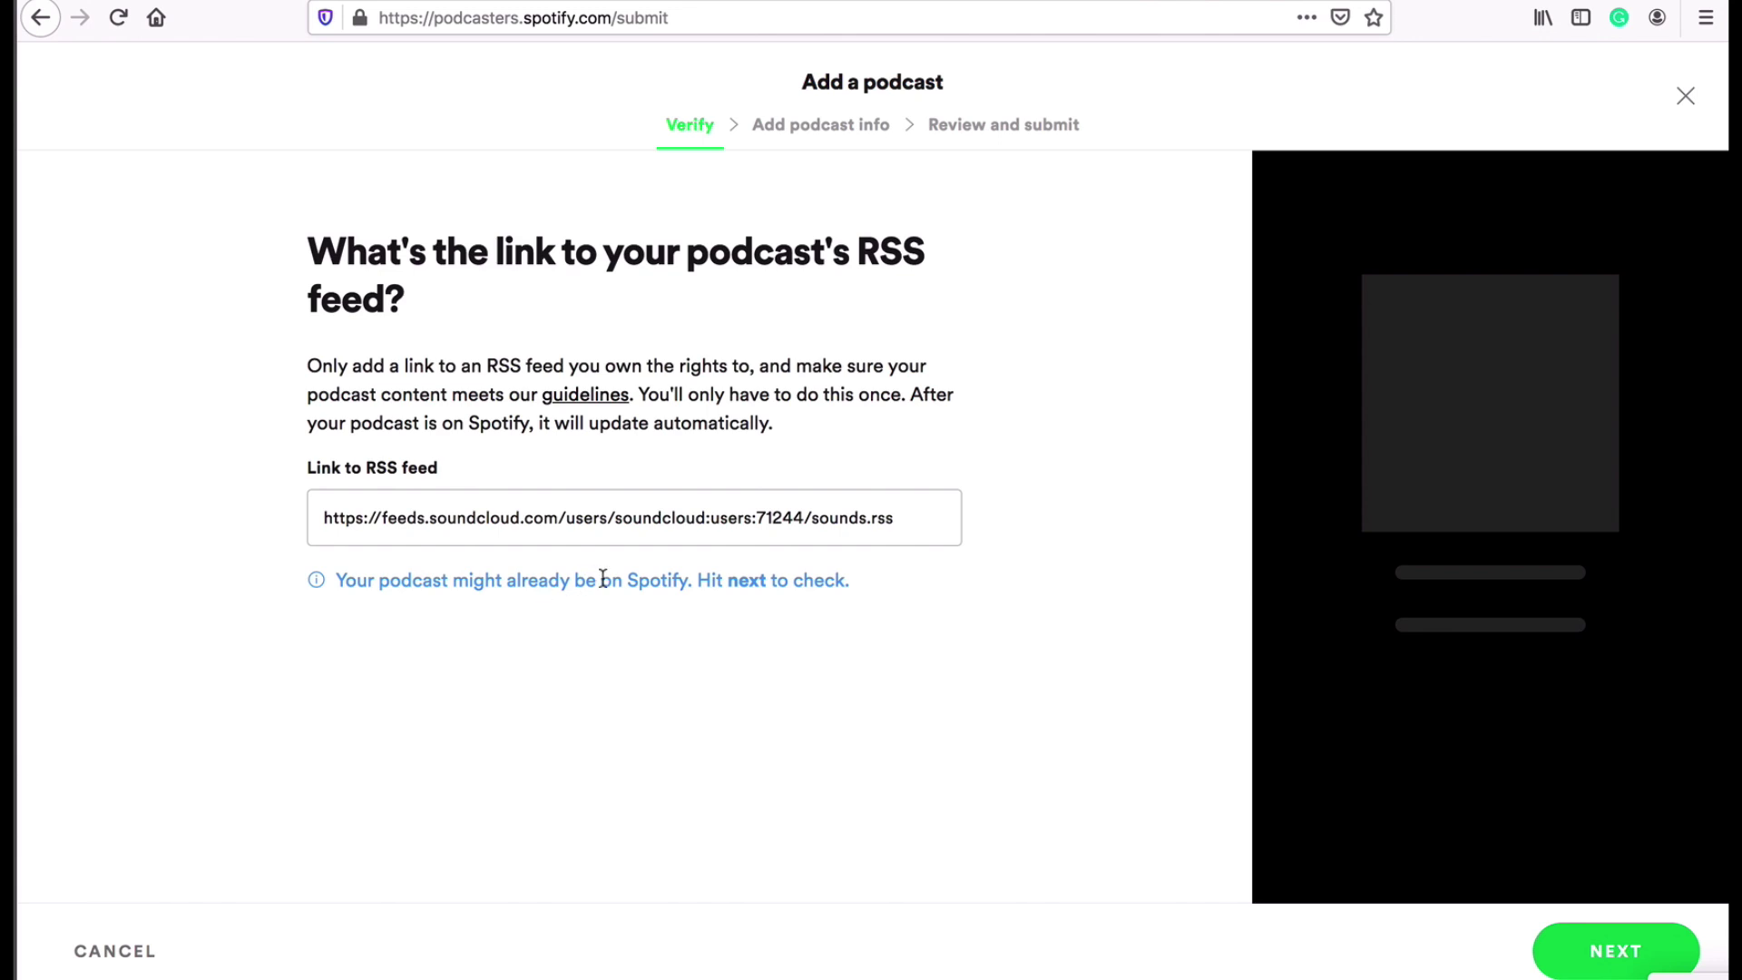
left_click(1597, 958)
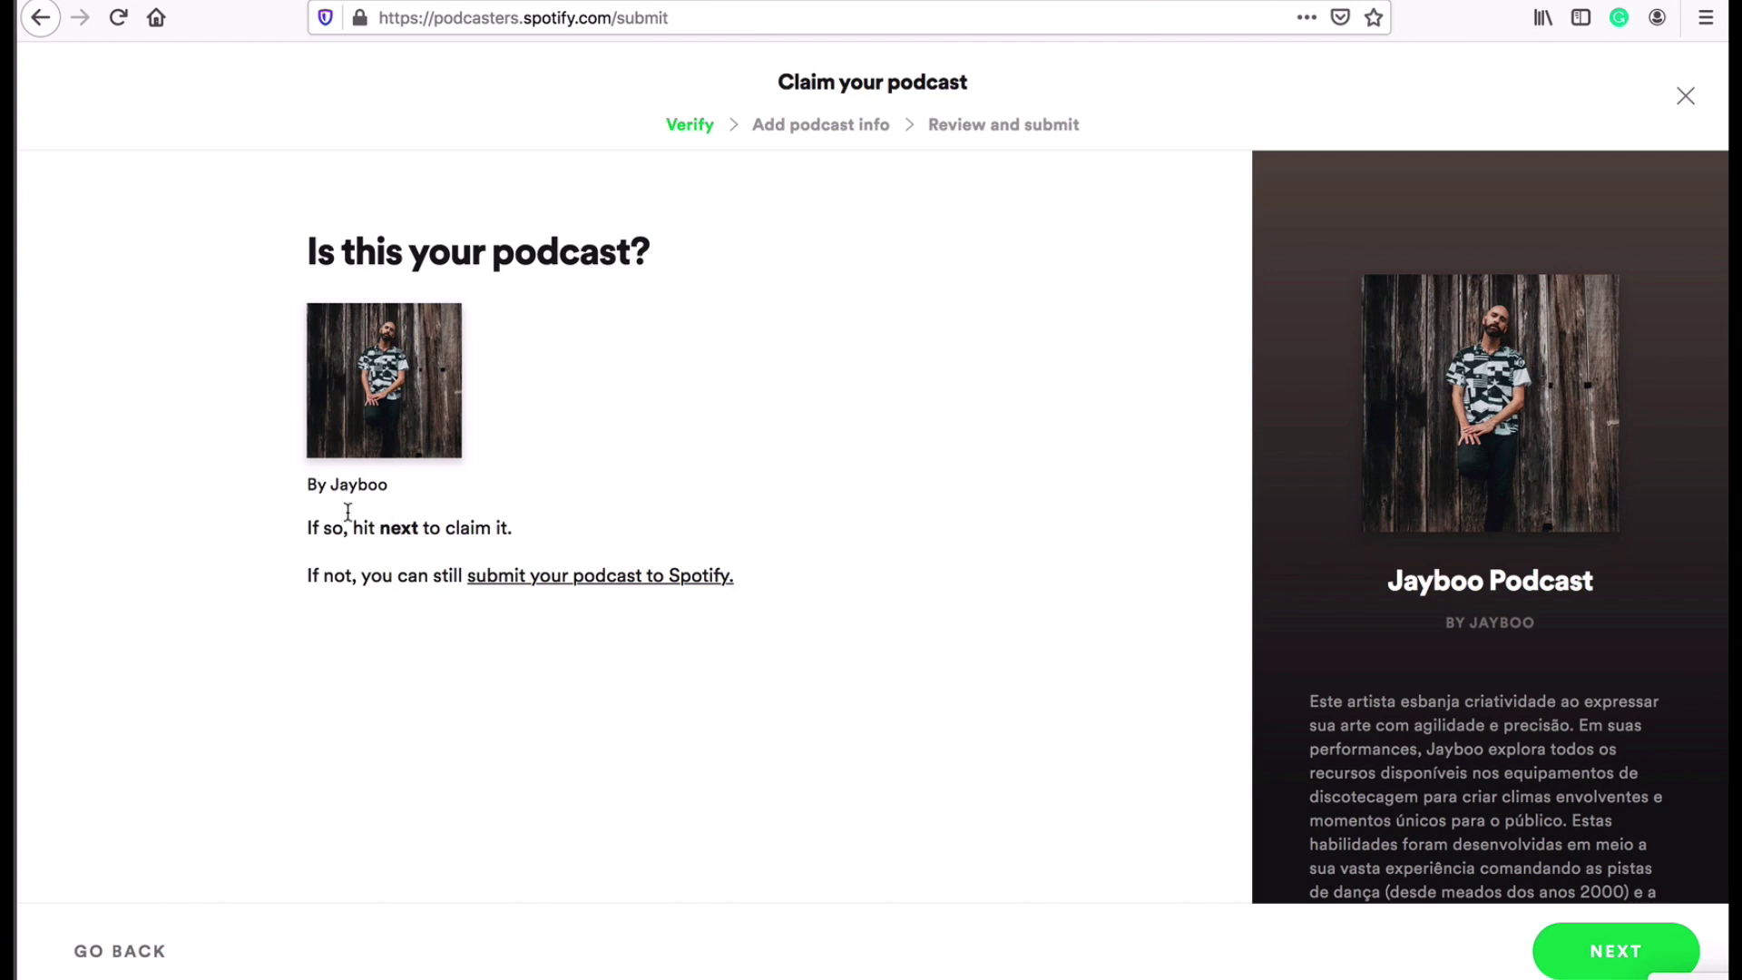
left_click(1580, 962)
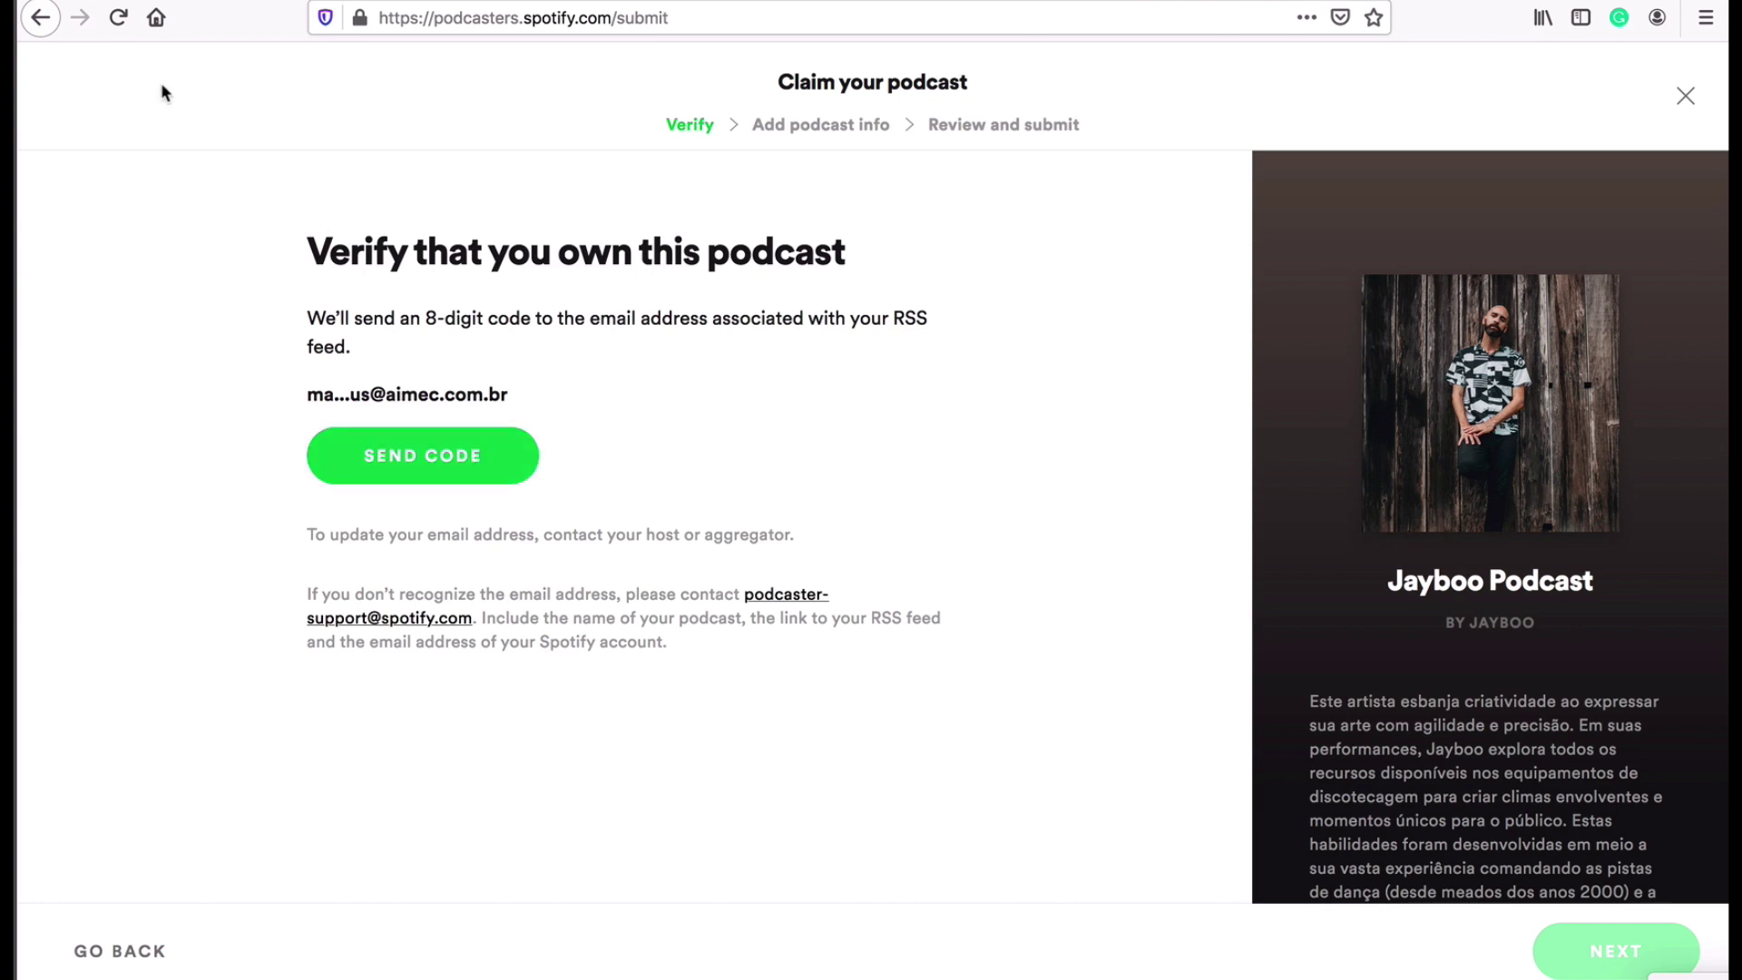
- Leave the claim form for the Jayboo Podcast overview and examine the episode list with starts, streams and listeners
left_click(41, 18)
left_click(41, 18)
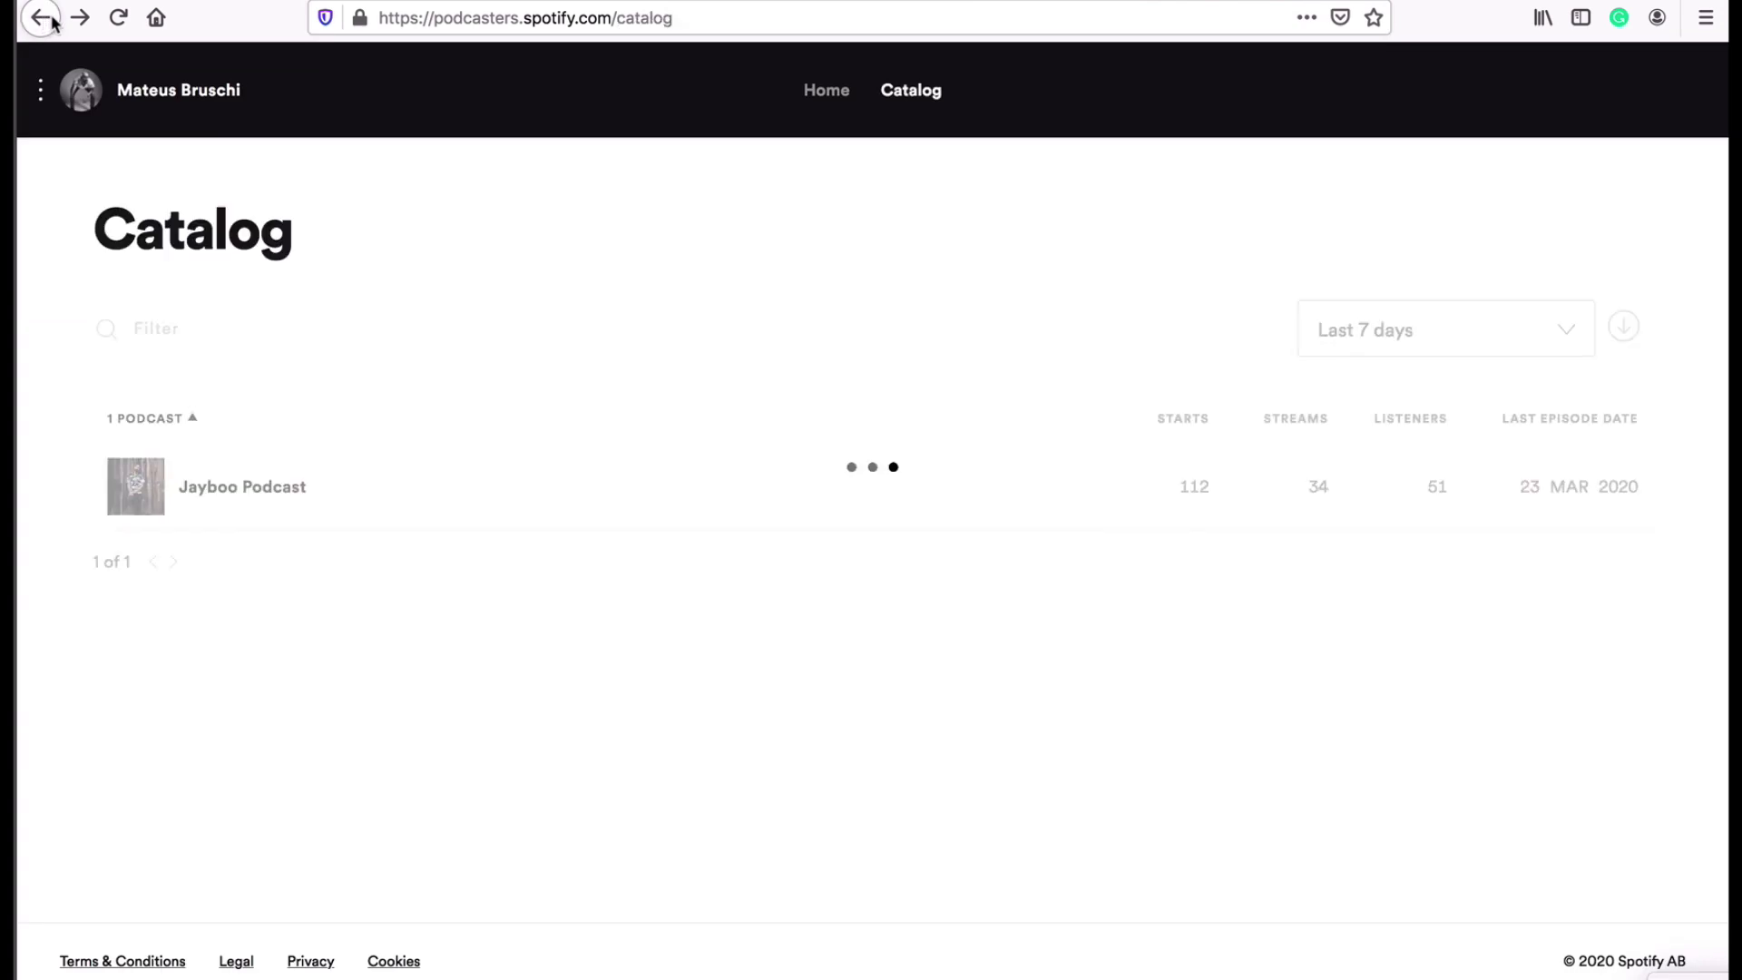
left_click(81, 18)
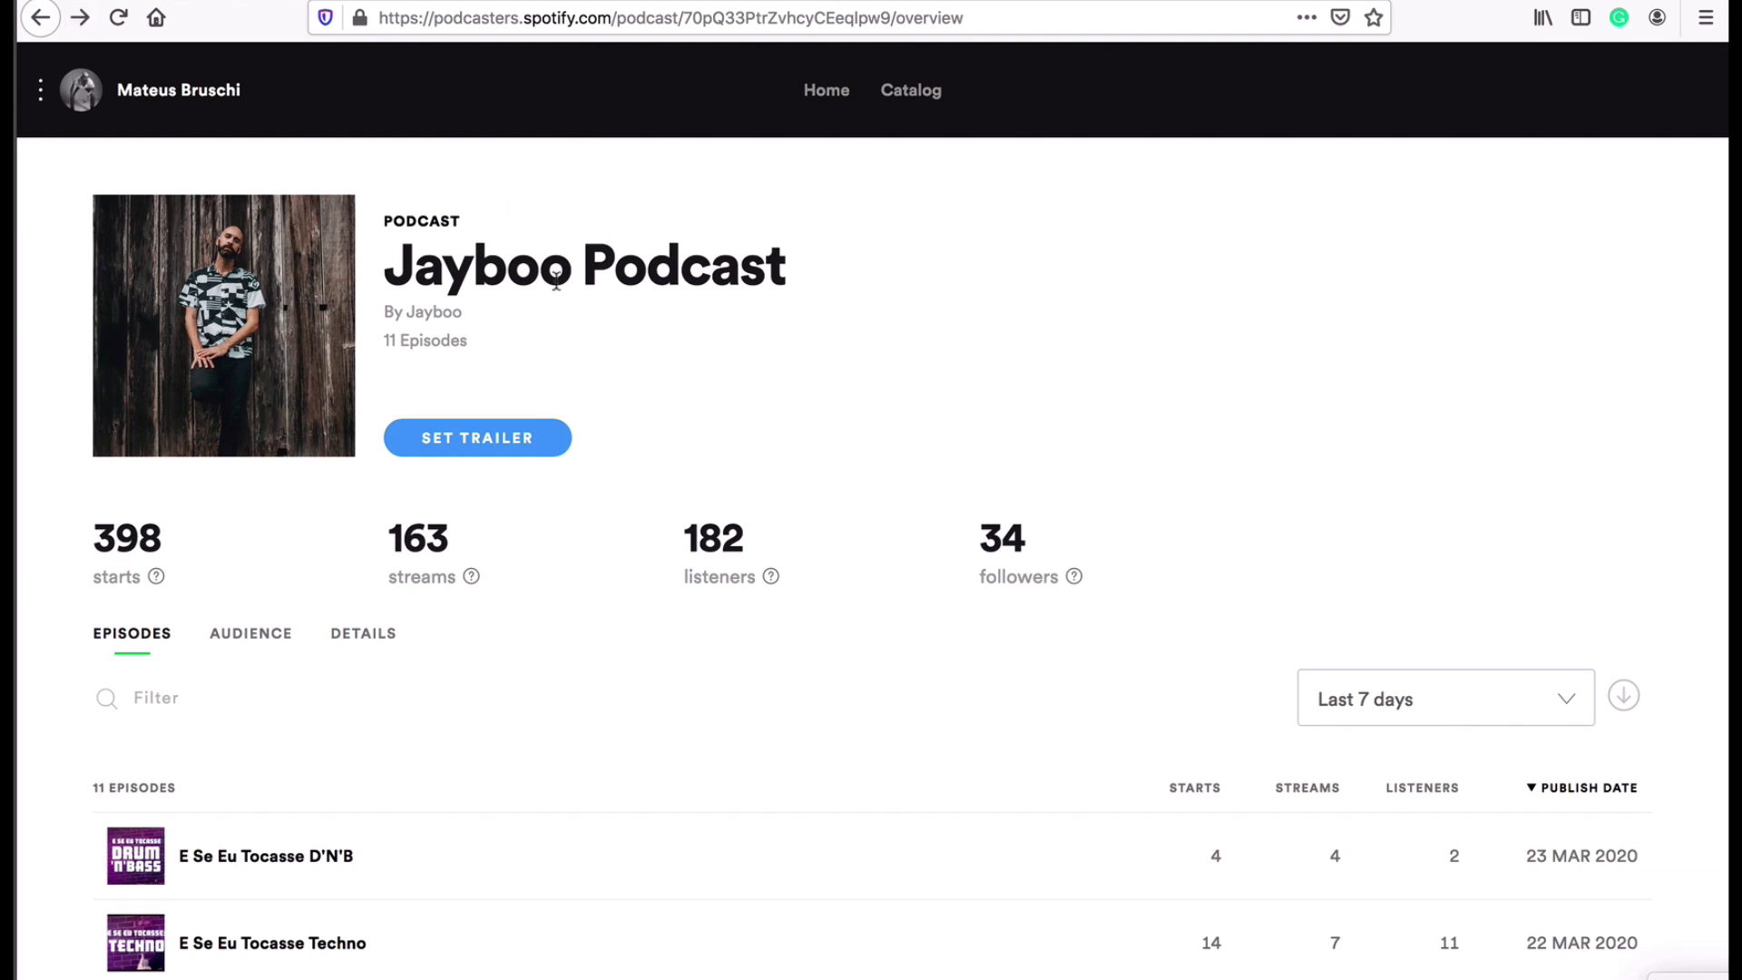
scroll(788, 437, "down", 3)
scroll(787, 436, "down", 10)
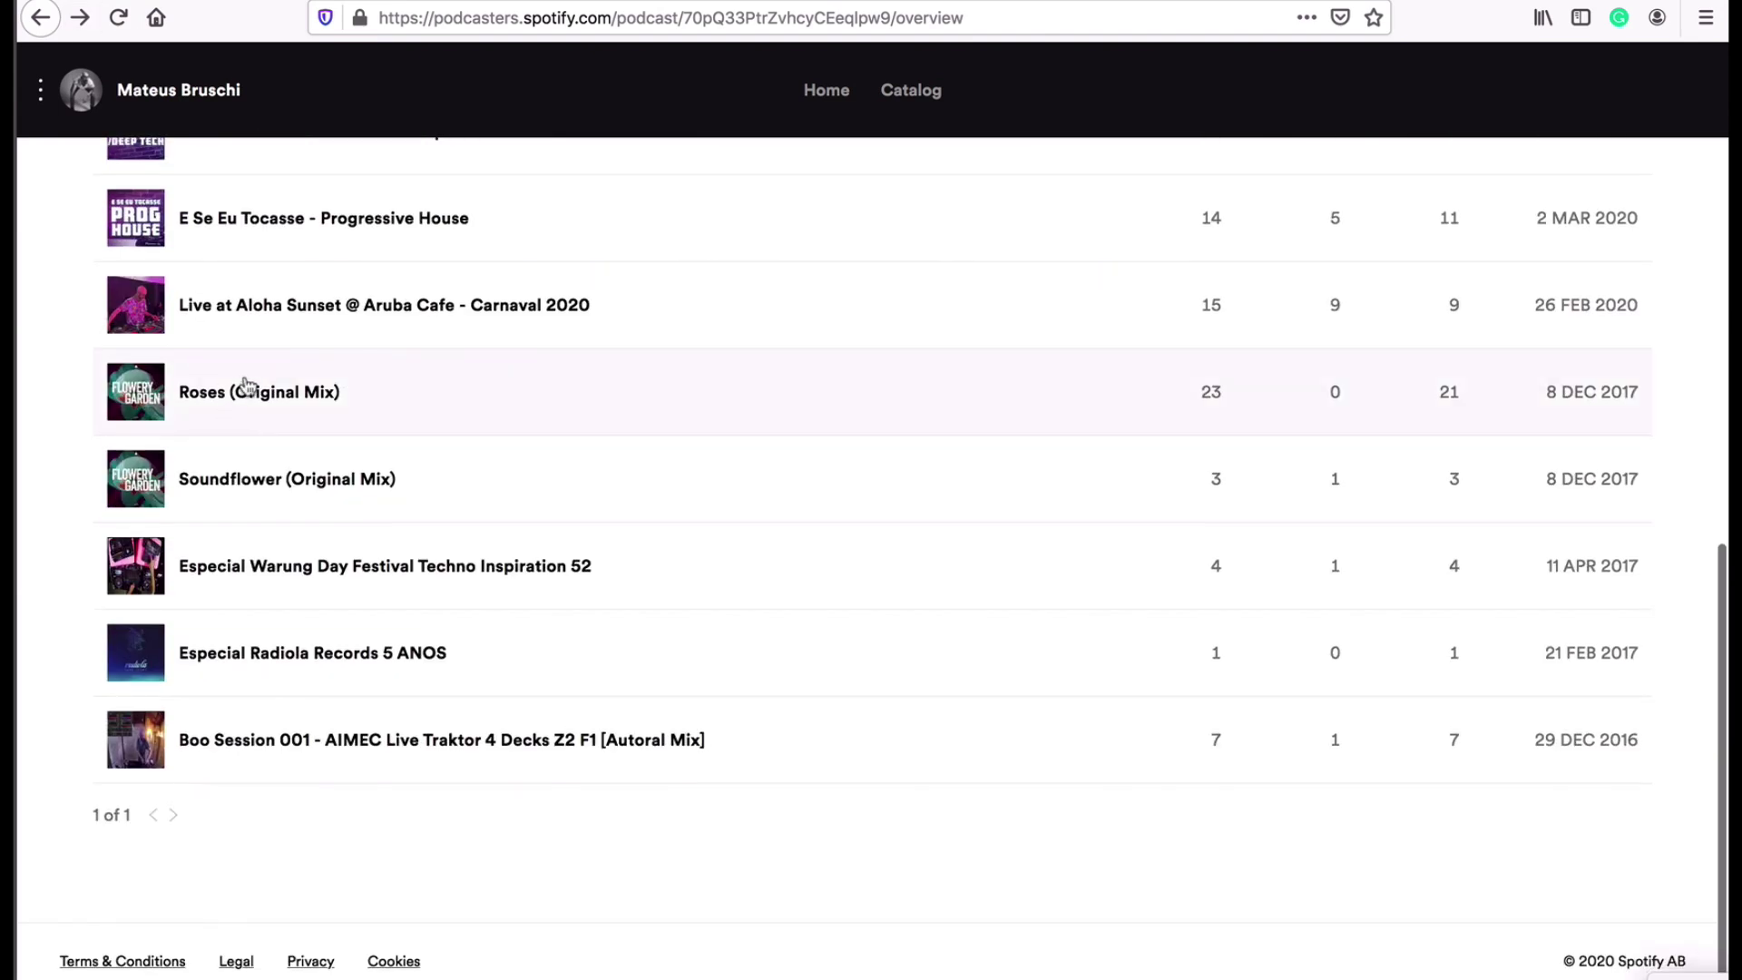
scroll(328, 759, "up", 8)
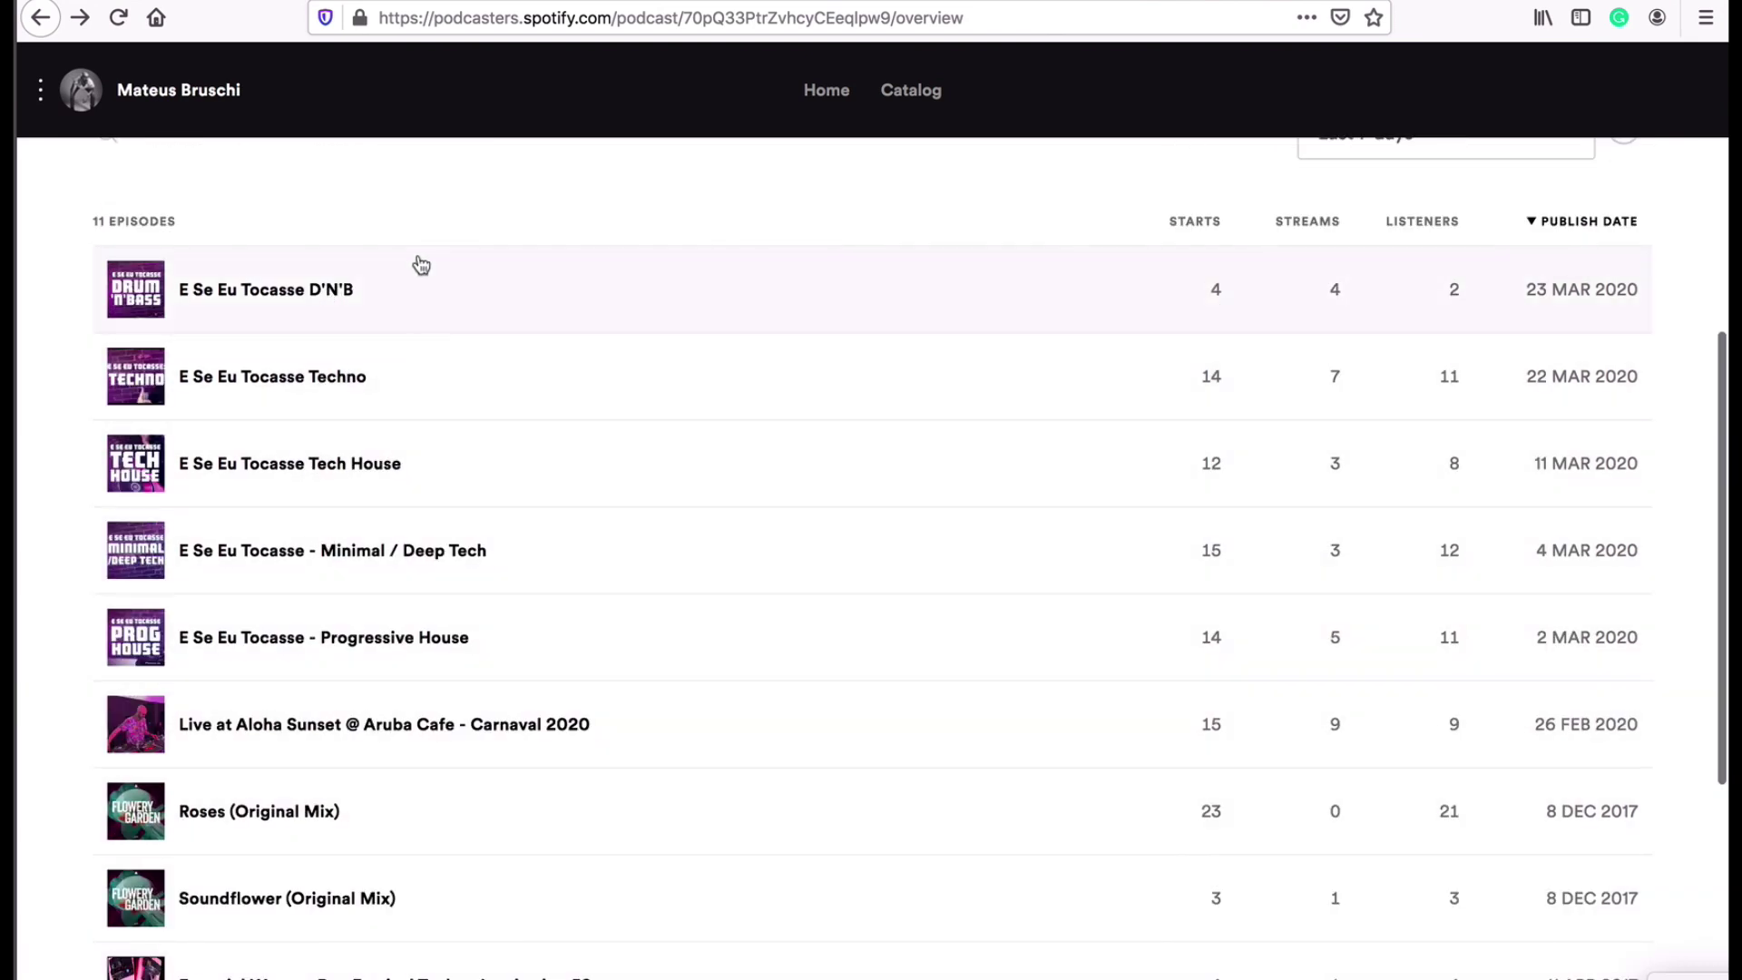
scroll(1217, 681, "up", 6)
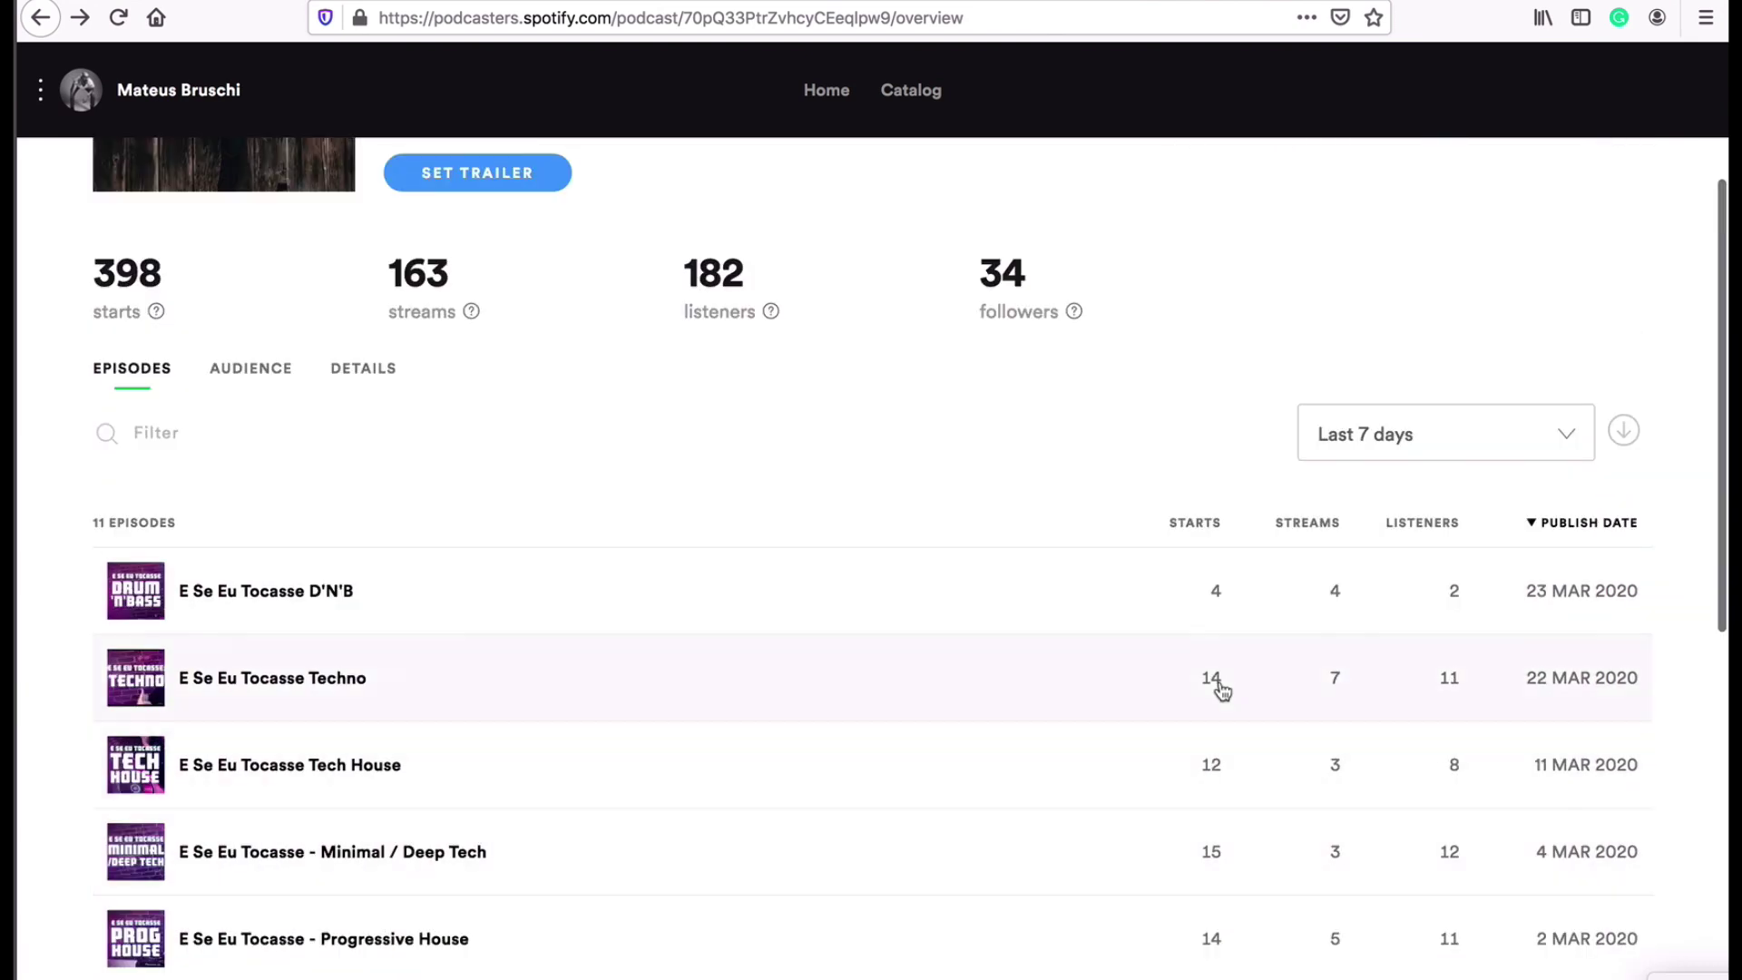
scroll(980, 591, "up", 5)
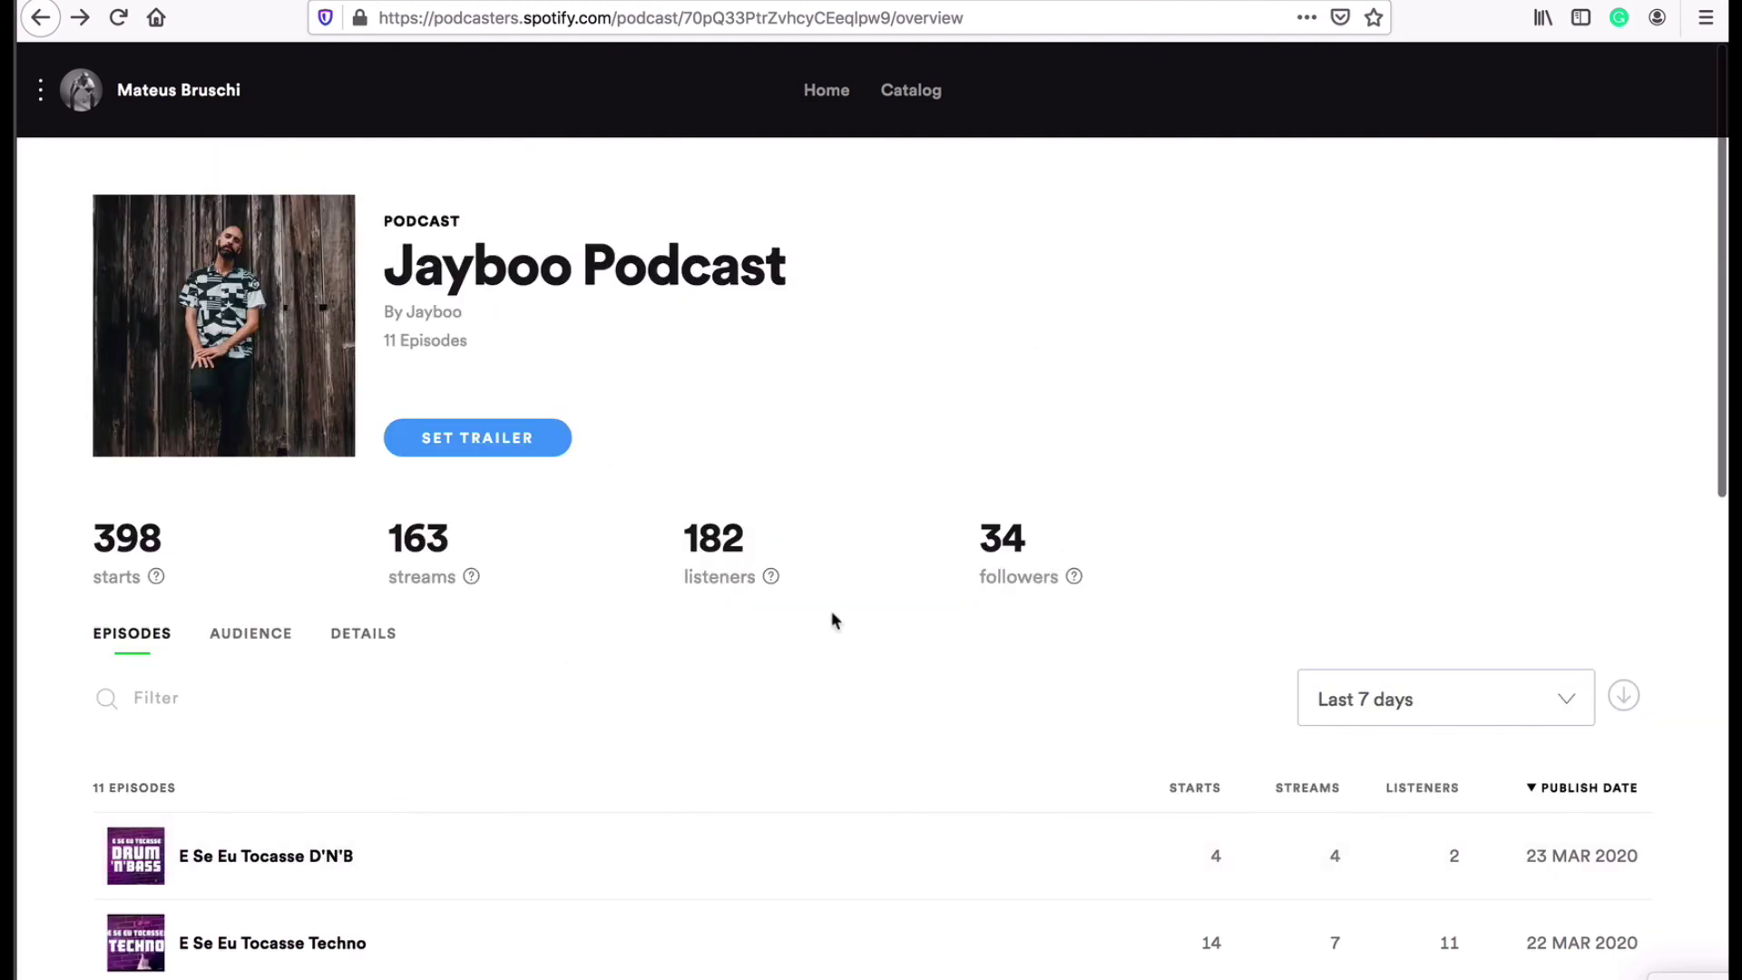
- Examine the podcast's audience statistics, from starts, streams, listeners and followers to gender, age, favourite artists and countries
left_click(267, 652)
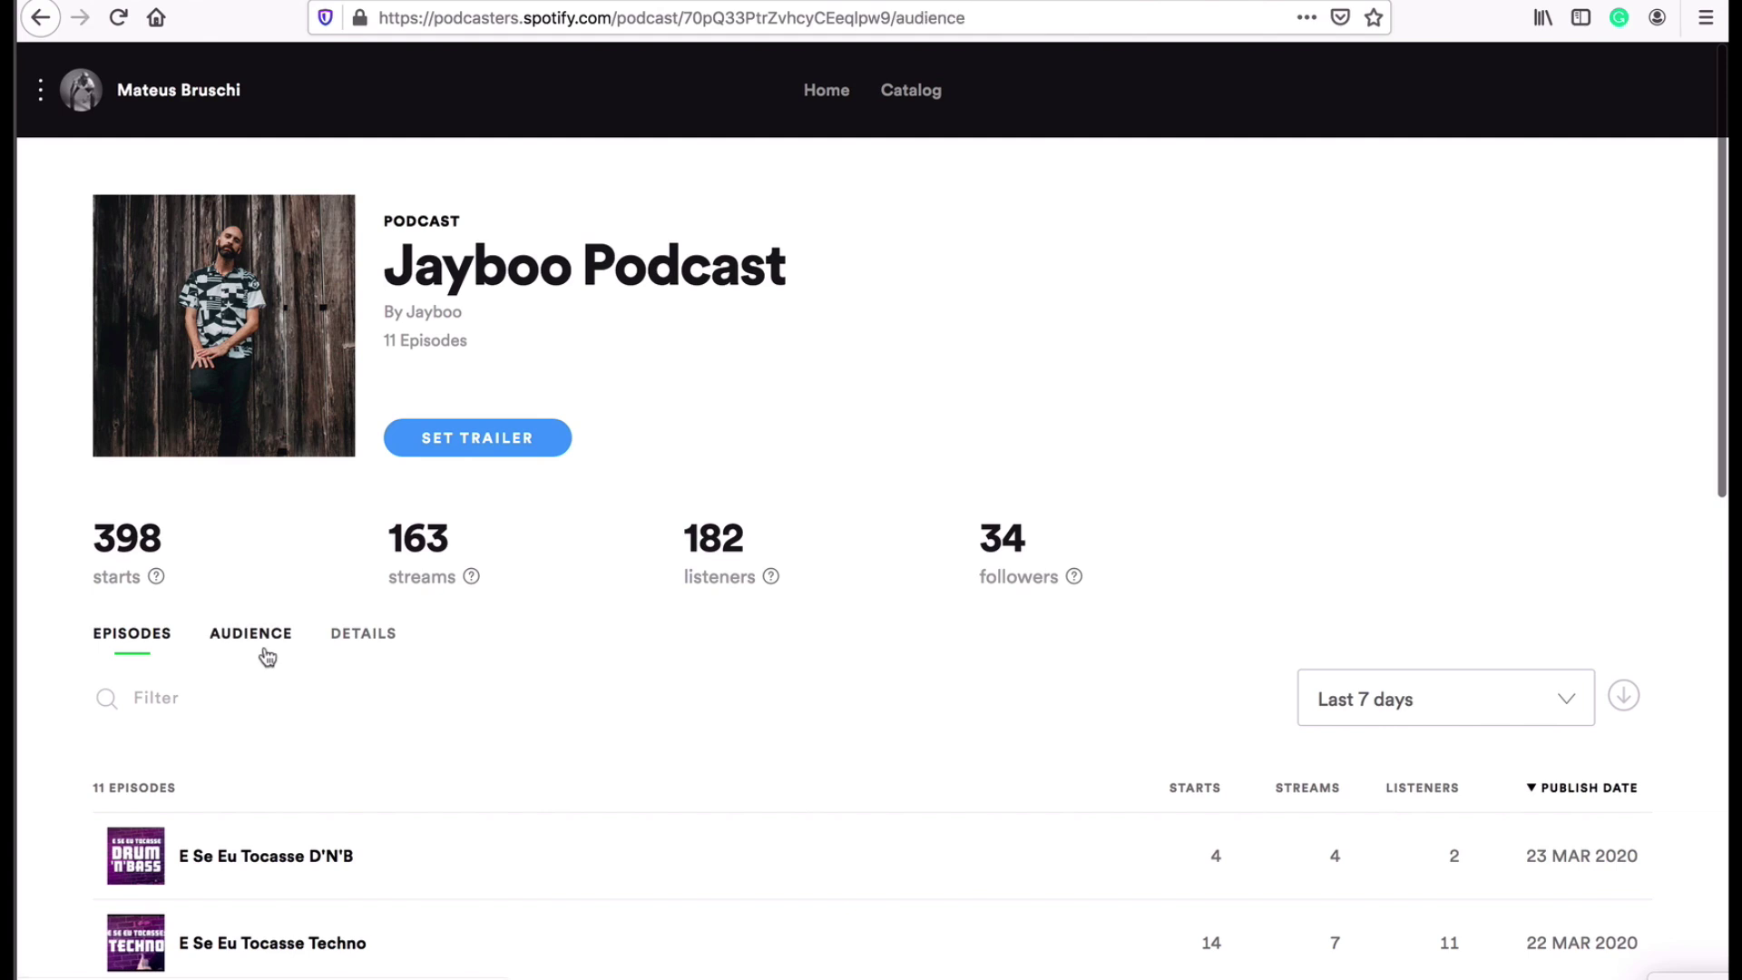
scroll(702, 670, "down", 5)
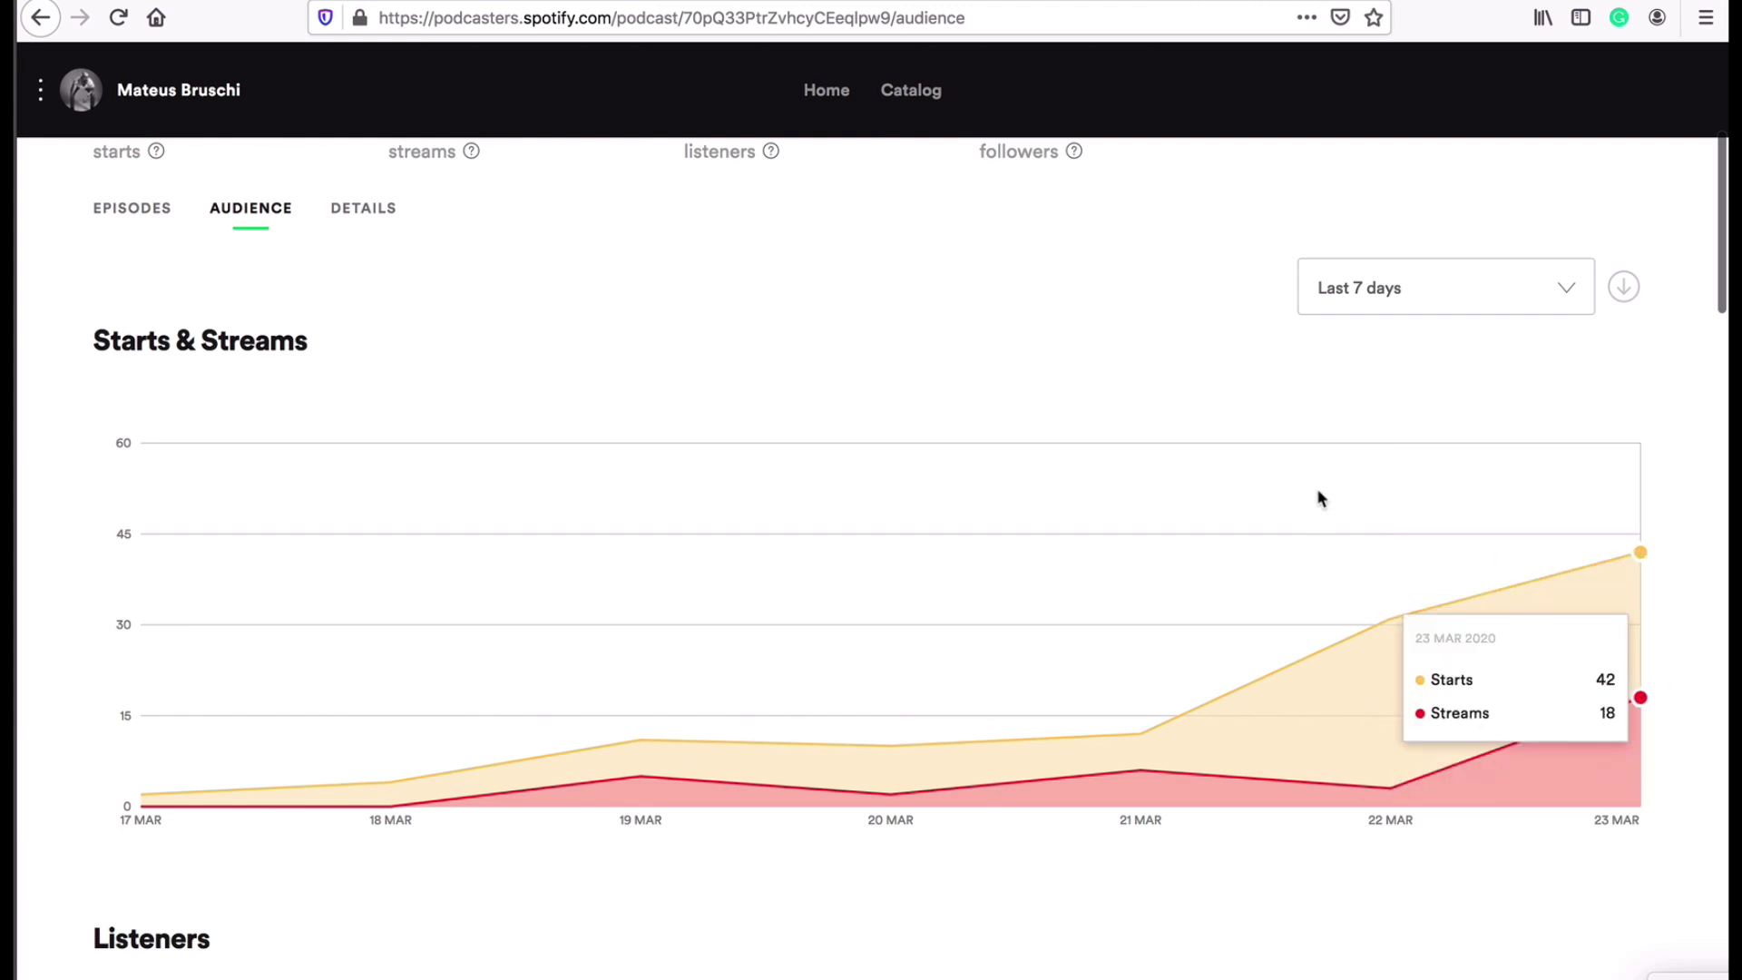
scroll(960, 571, "down", 10)
scroll(961, 573, "down", 10)
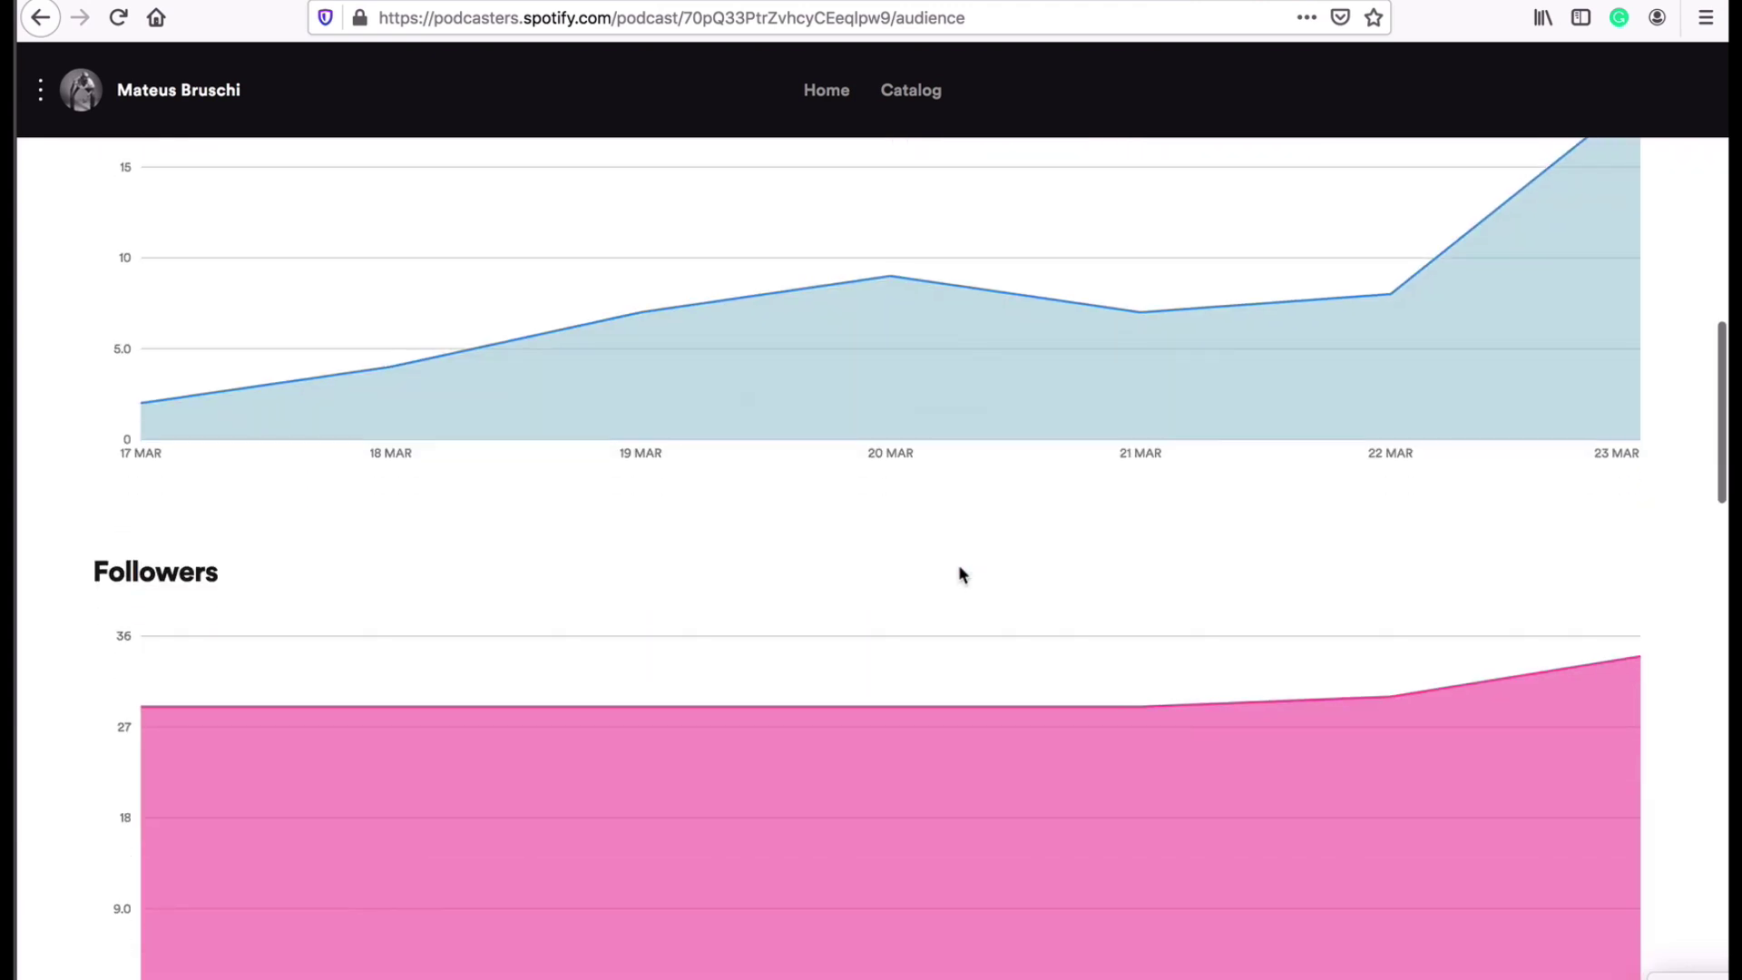
scroll(959, 564, "down", 2)
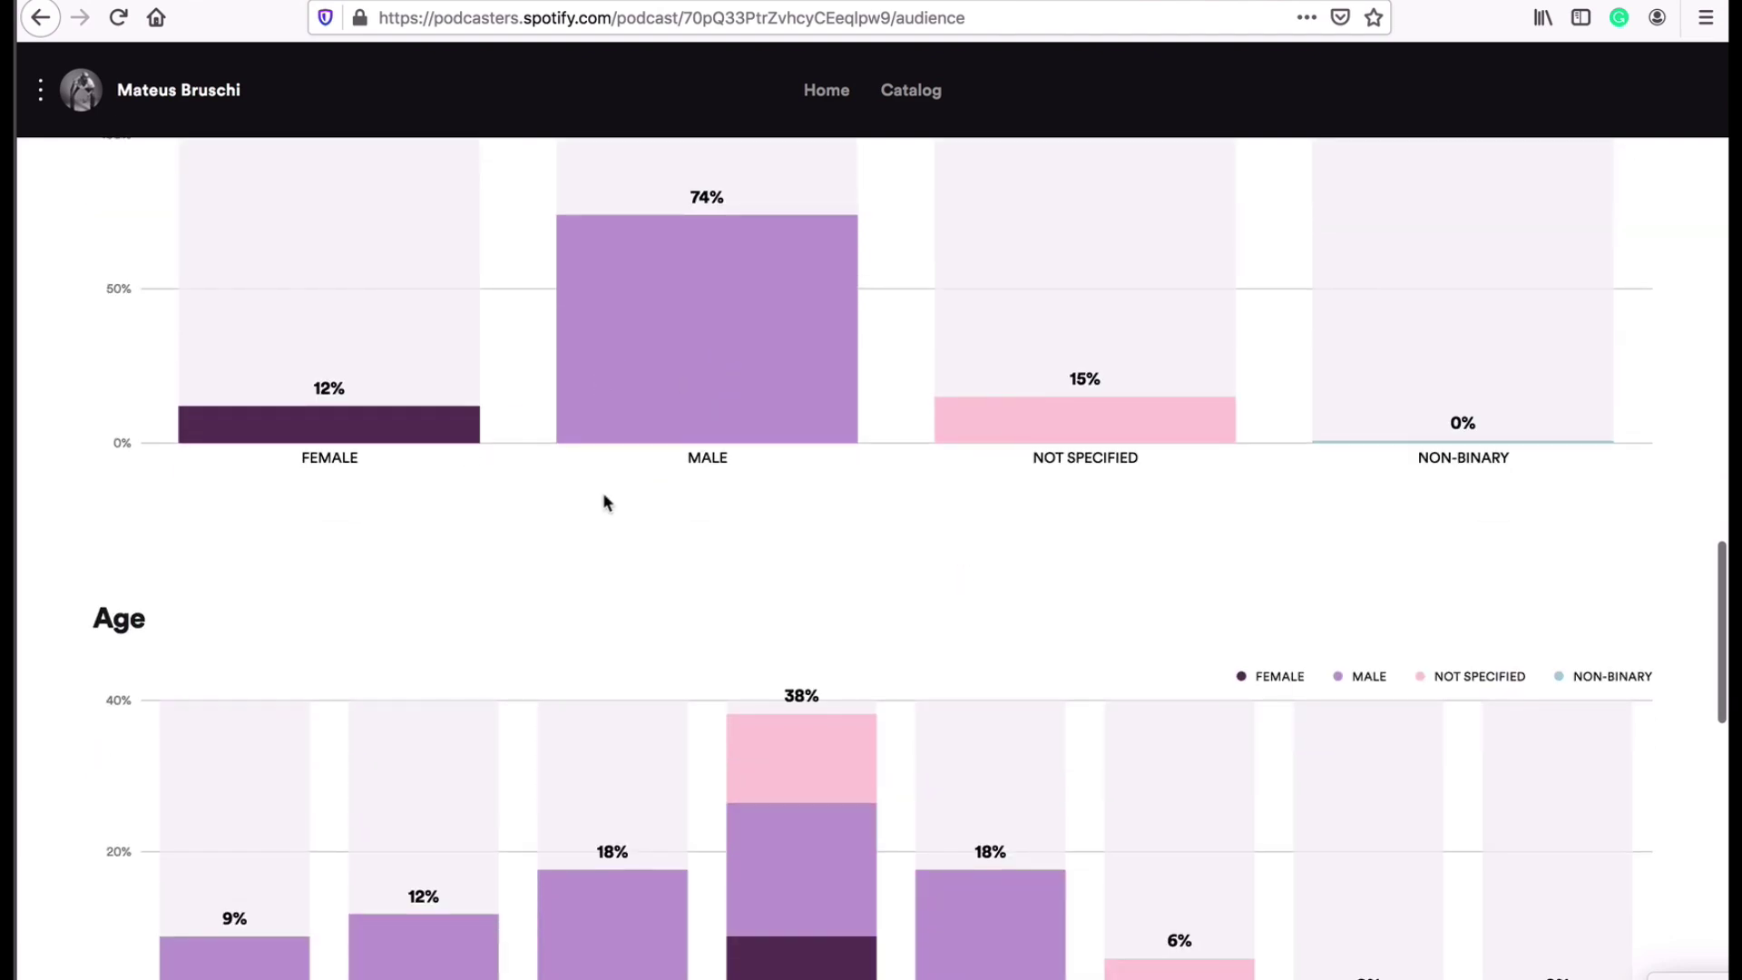
scroll(611, 506, "down", 5)
scroll(1007, 572, "down", 2)
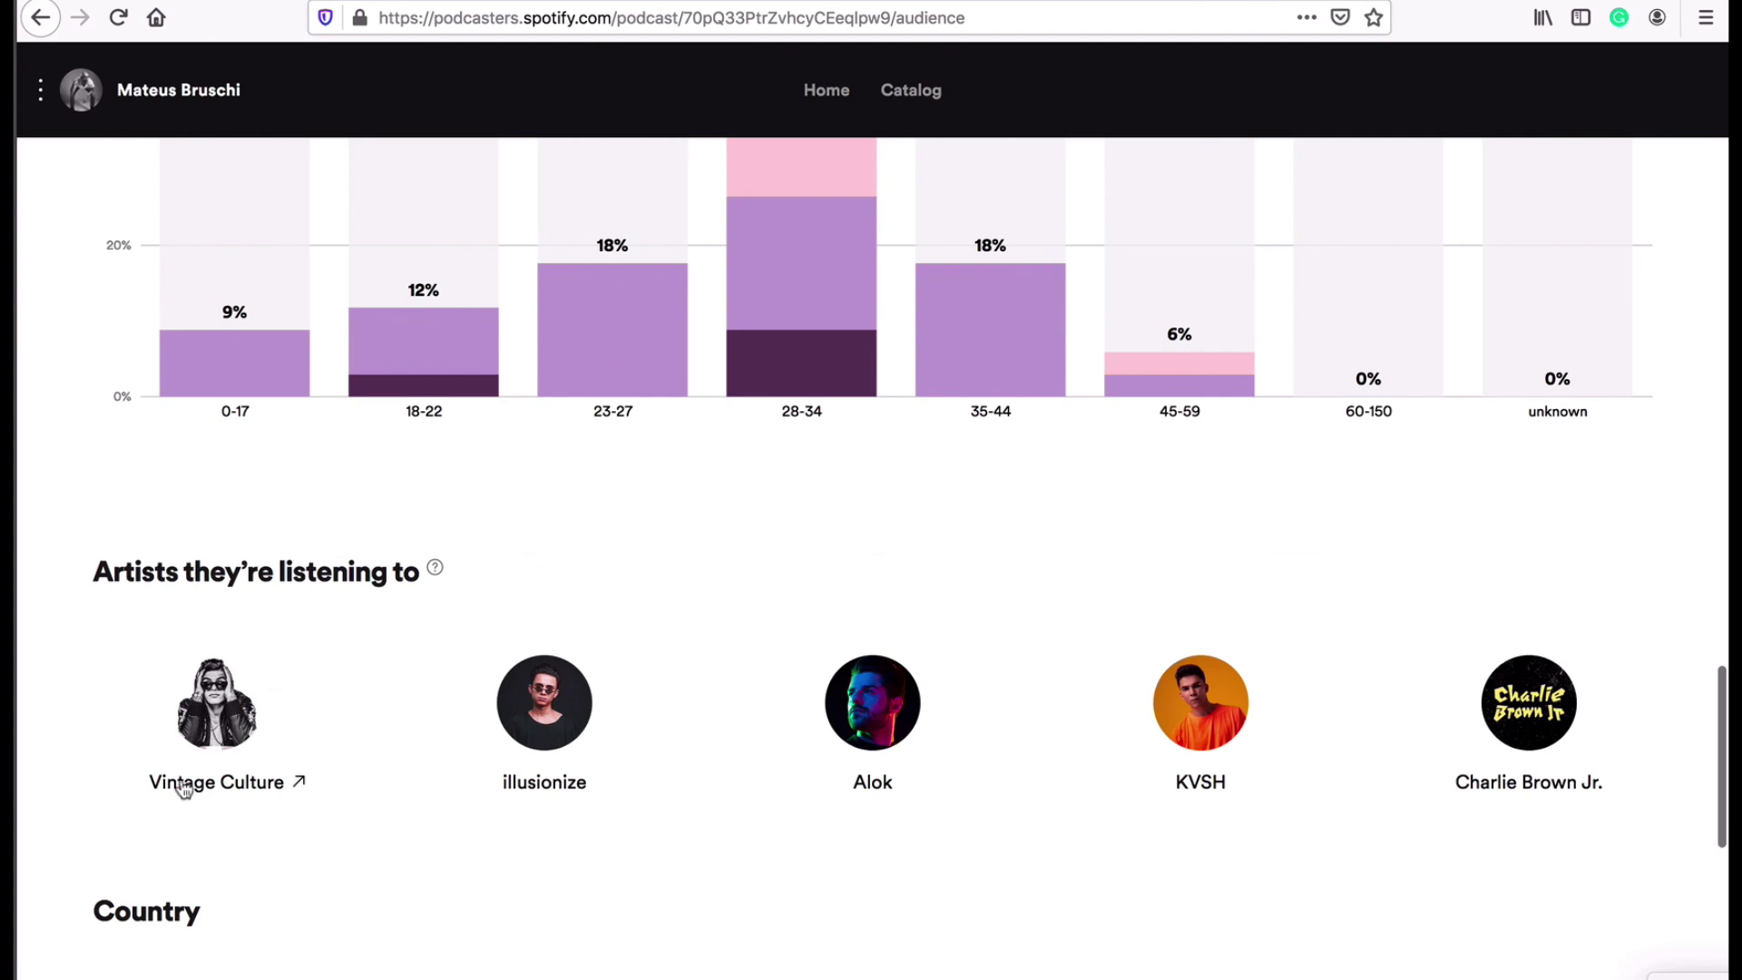
scroll(1529, 808, "down", 4)
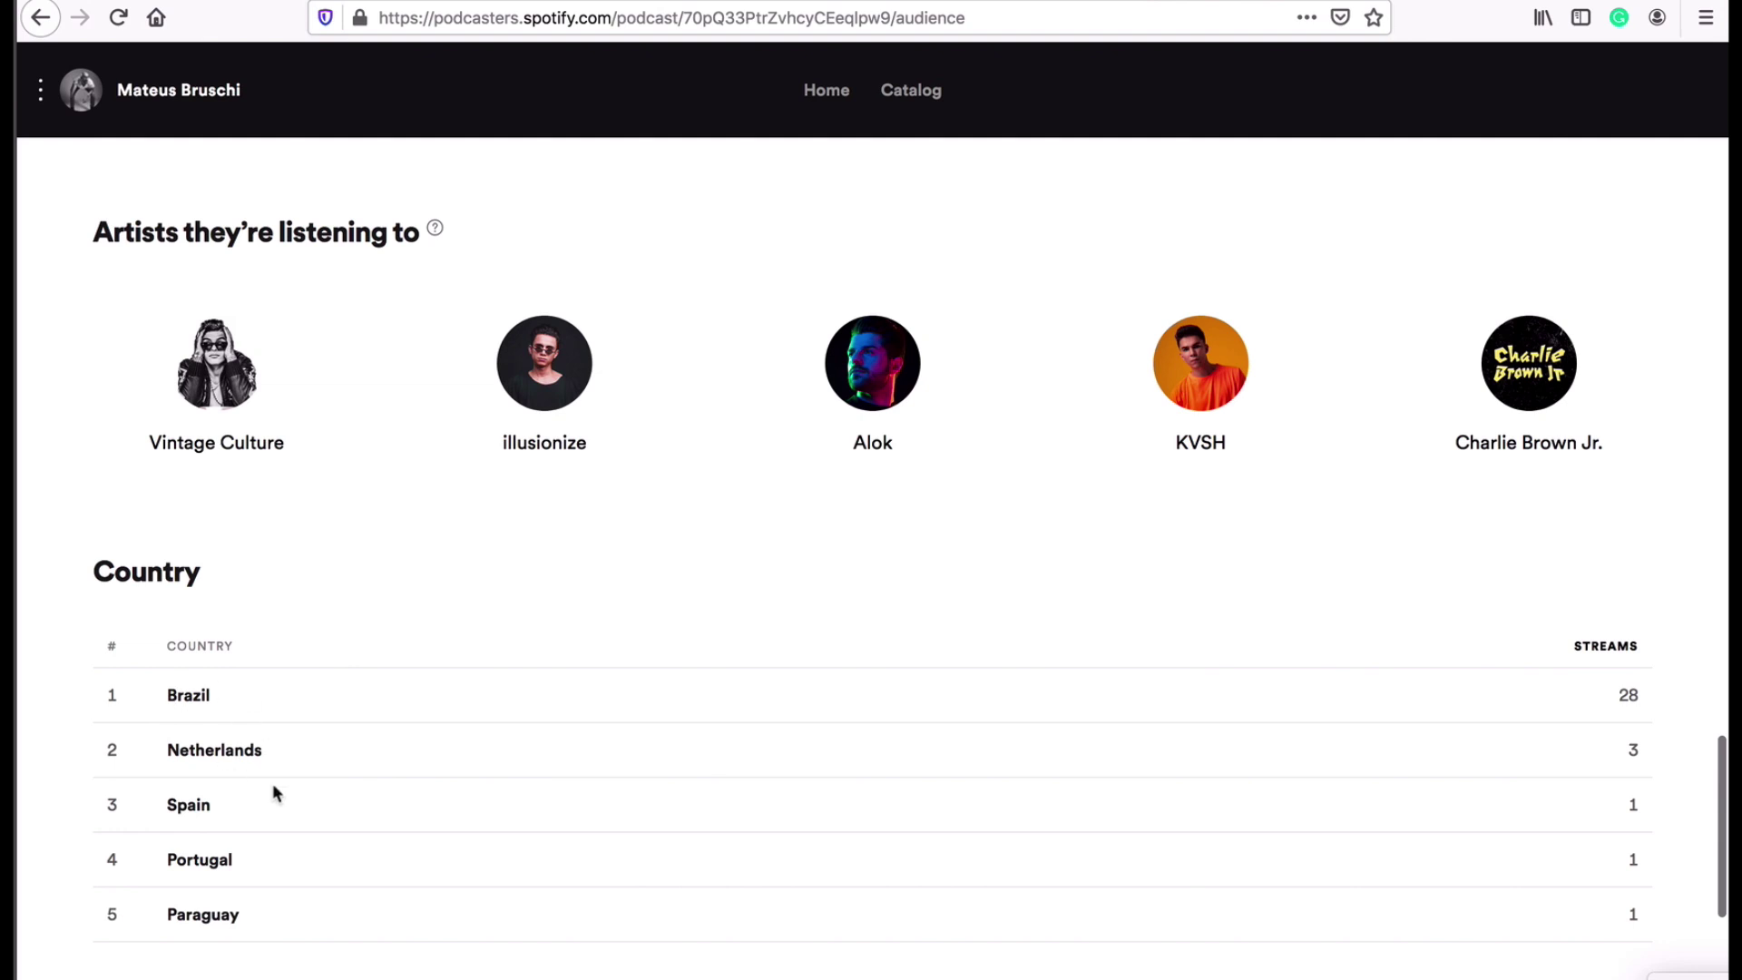
scroll(314, 708, "down", 5)
scroll(314, 710, "up", 15)
scroll(316, 710, "up", 10)
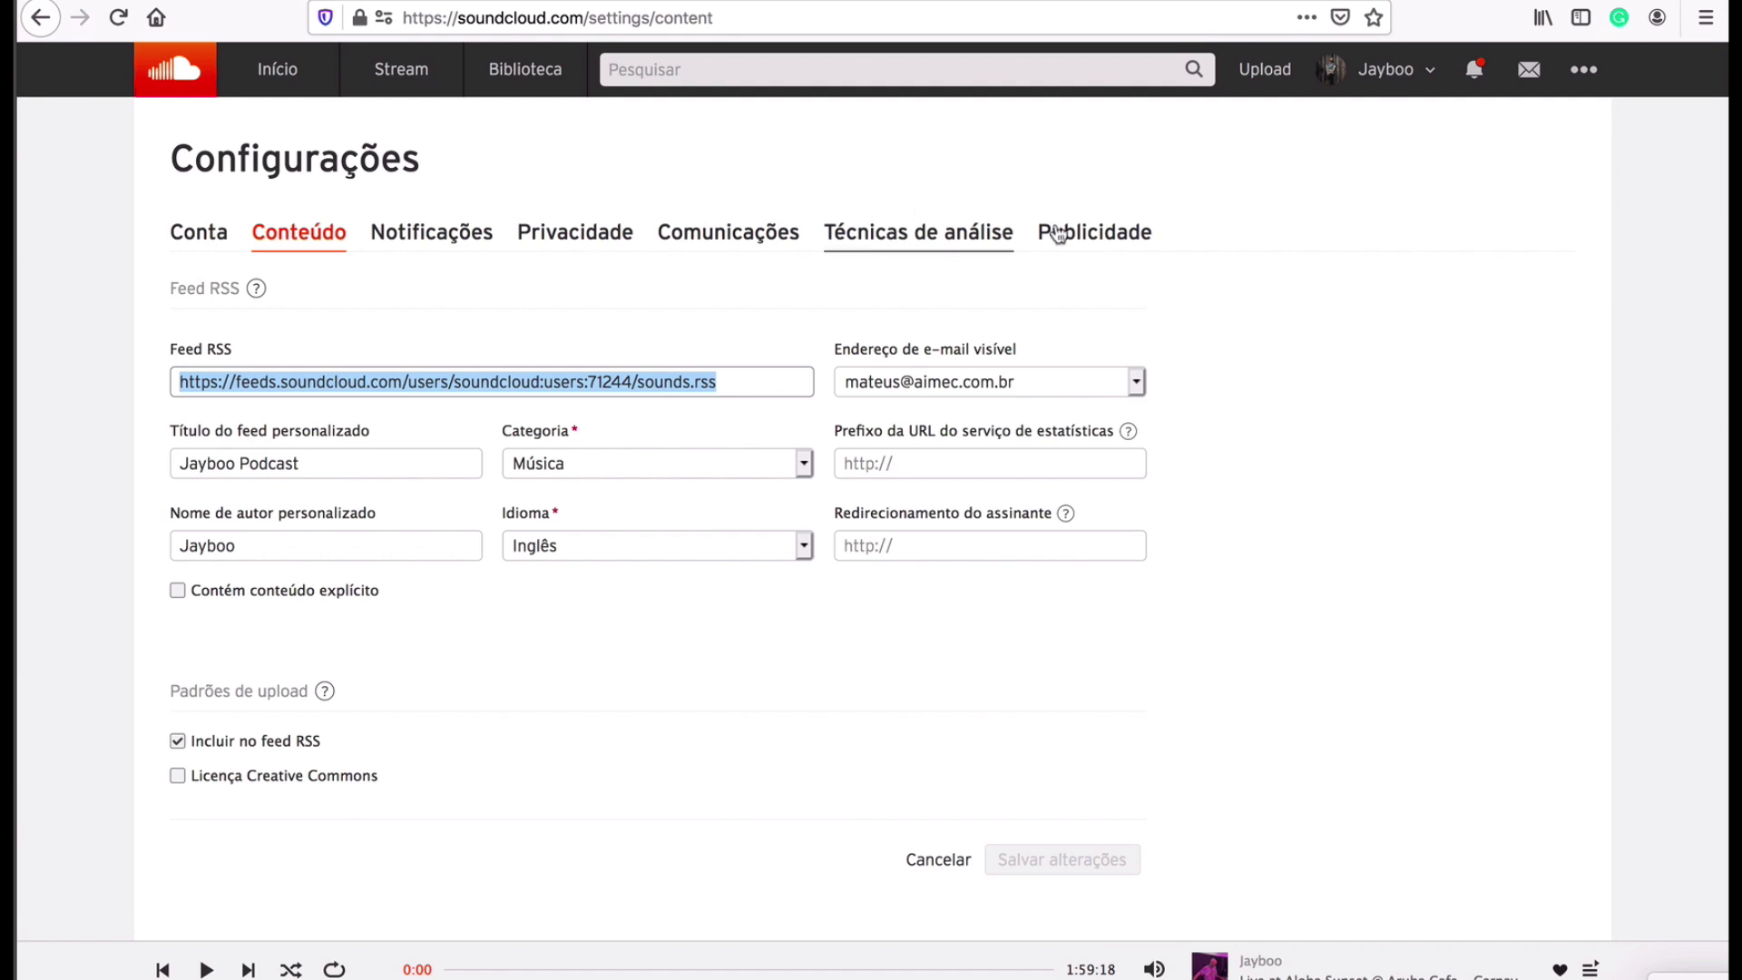
- Switch to SoundCloud, open the account's own profile and look through its recent tracks and playlists
left_click(1375, 68)
left_click(1359, 116)
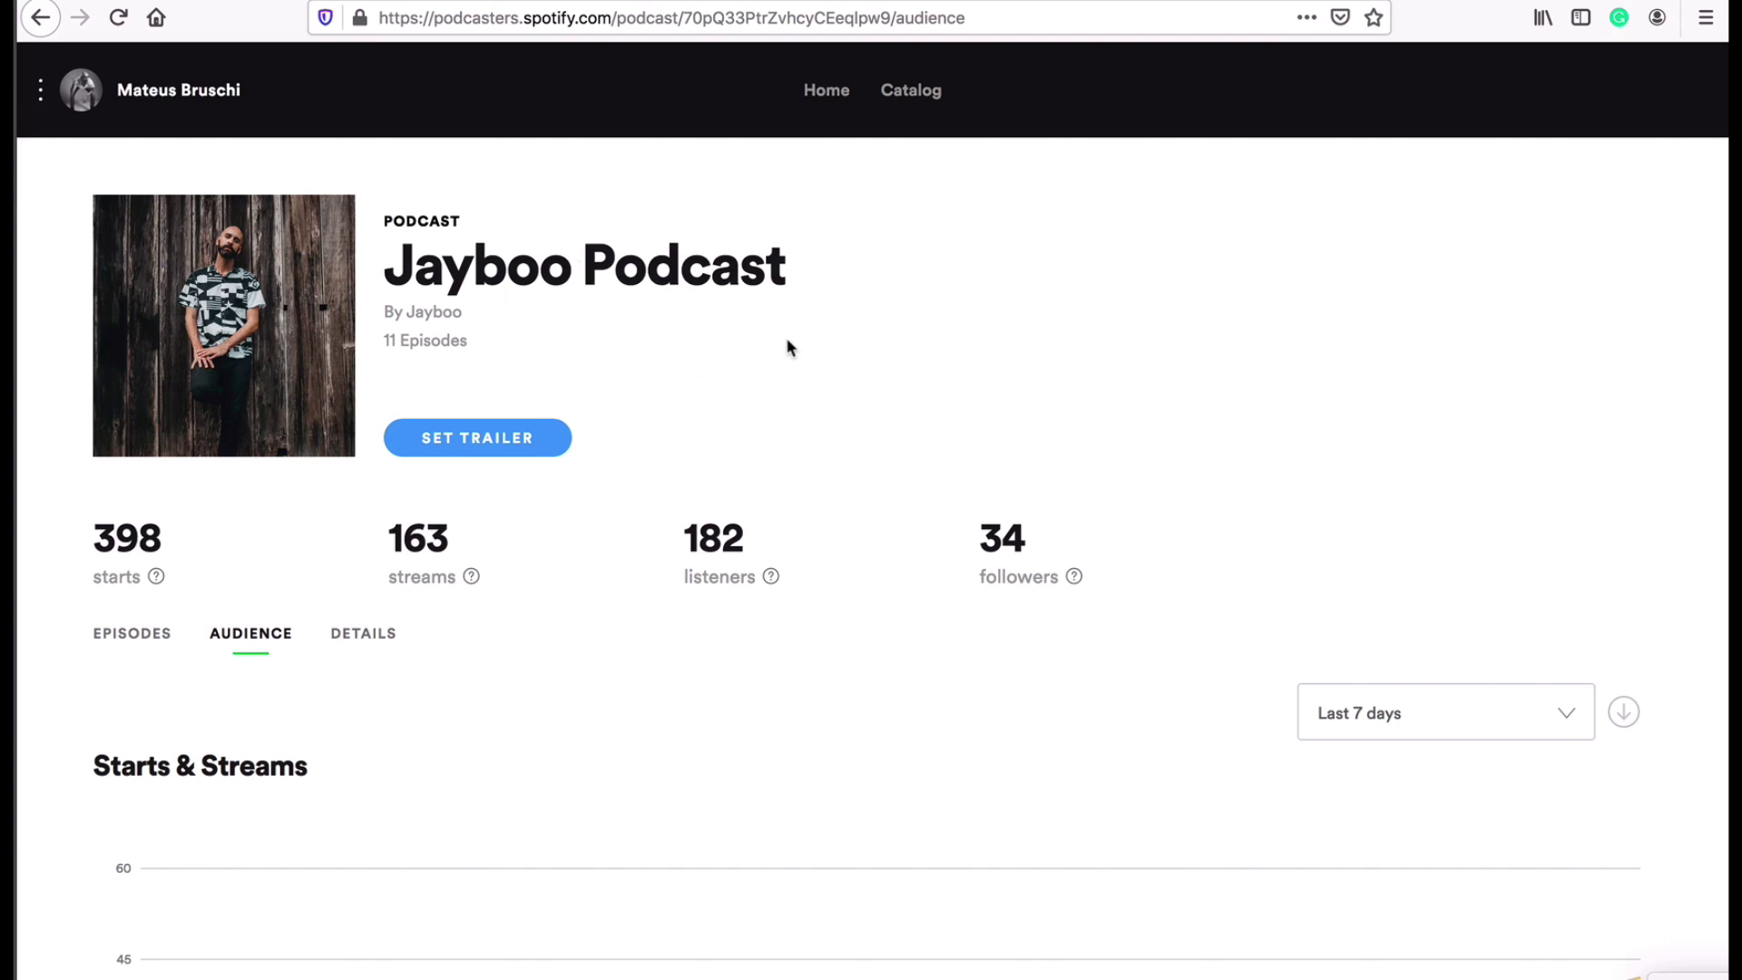
left_click(1458, 1)
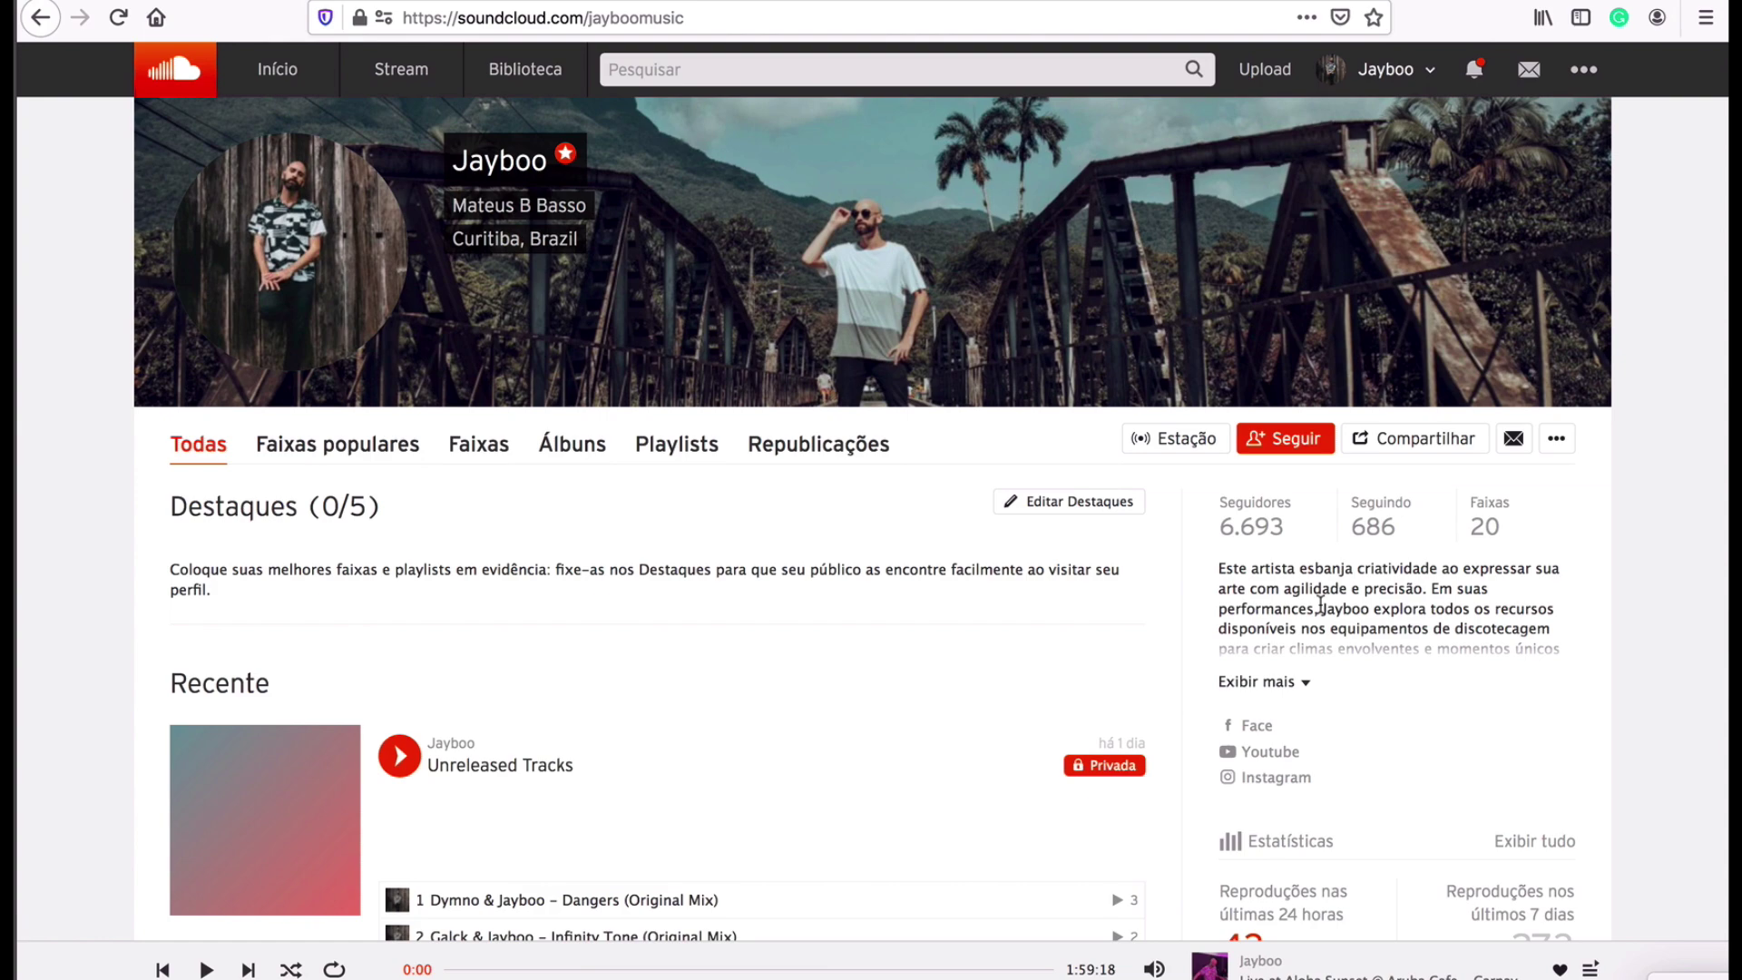
scroll(727, 733, "down", 3)
scroll(728, 737, "down", 10)
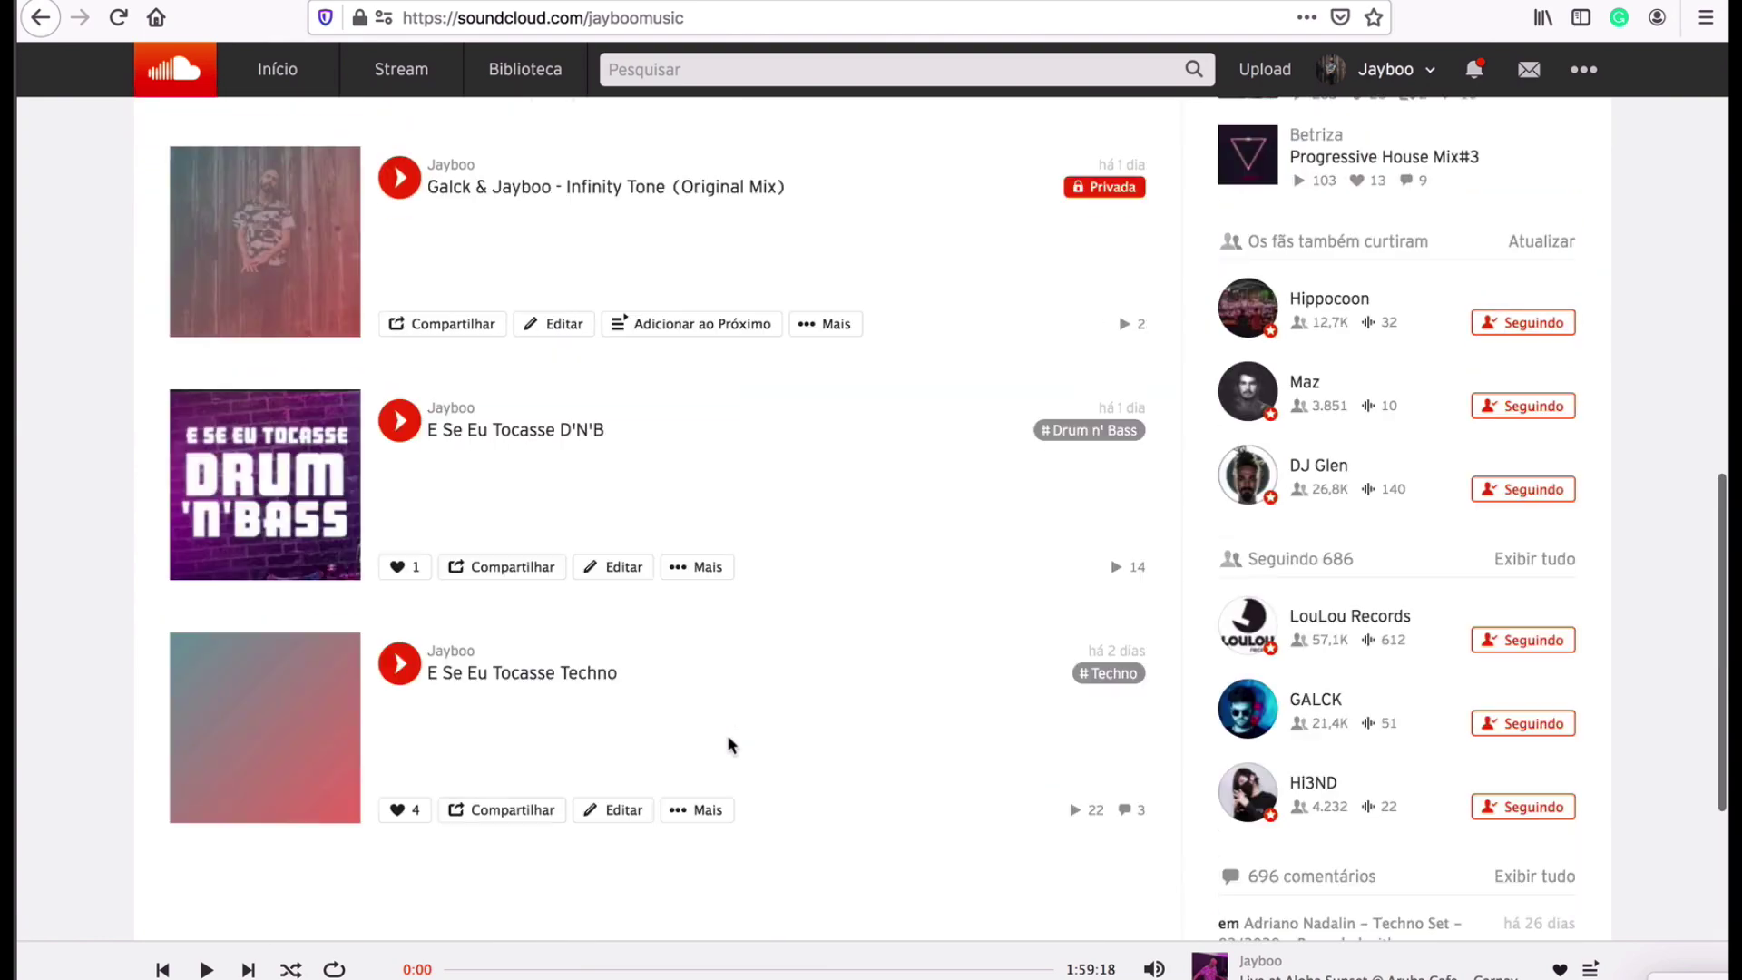
scroll(728, 738, "up", 7)
scroll(726, 733, "down", 2)
scroll(726, 733, "up", 3)
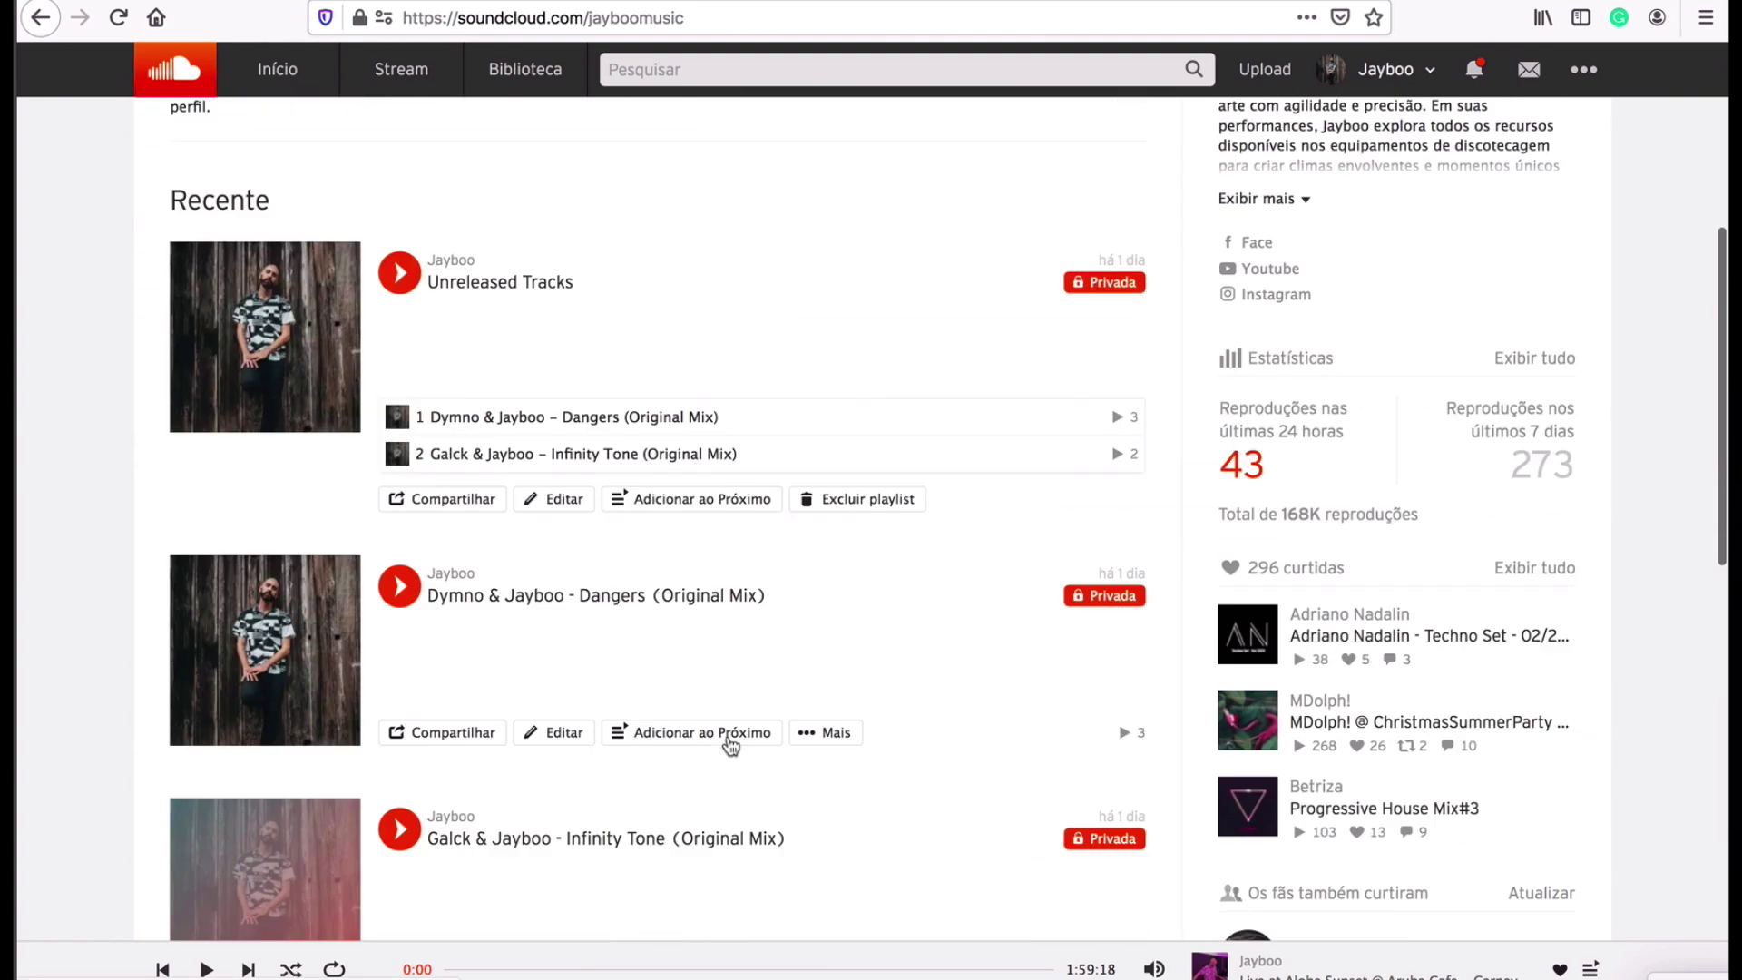
scroll(727, 733, "down", 5)
scroll(728, 744, "down", 4)
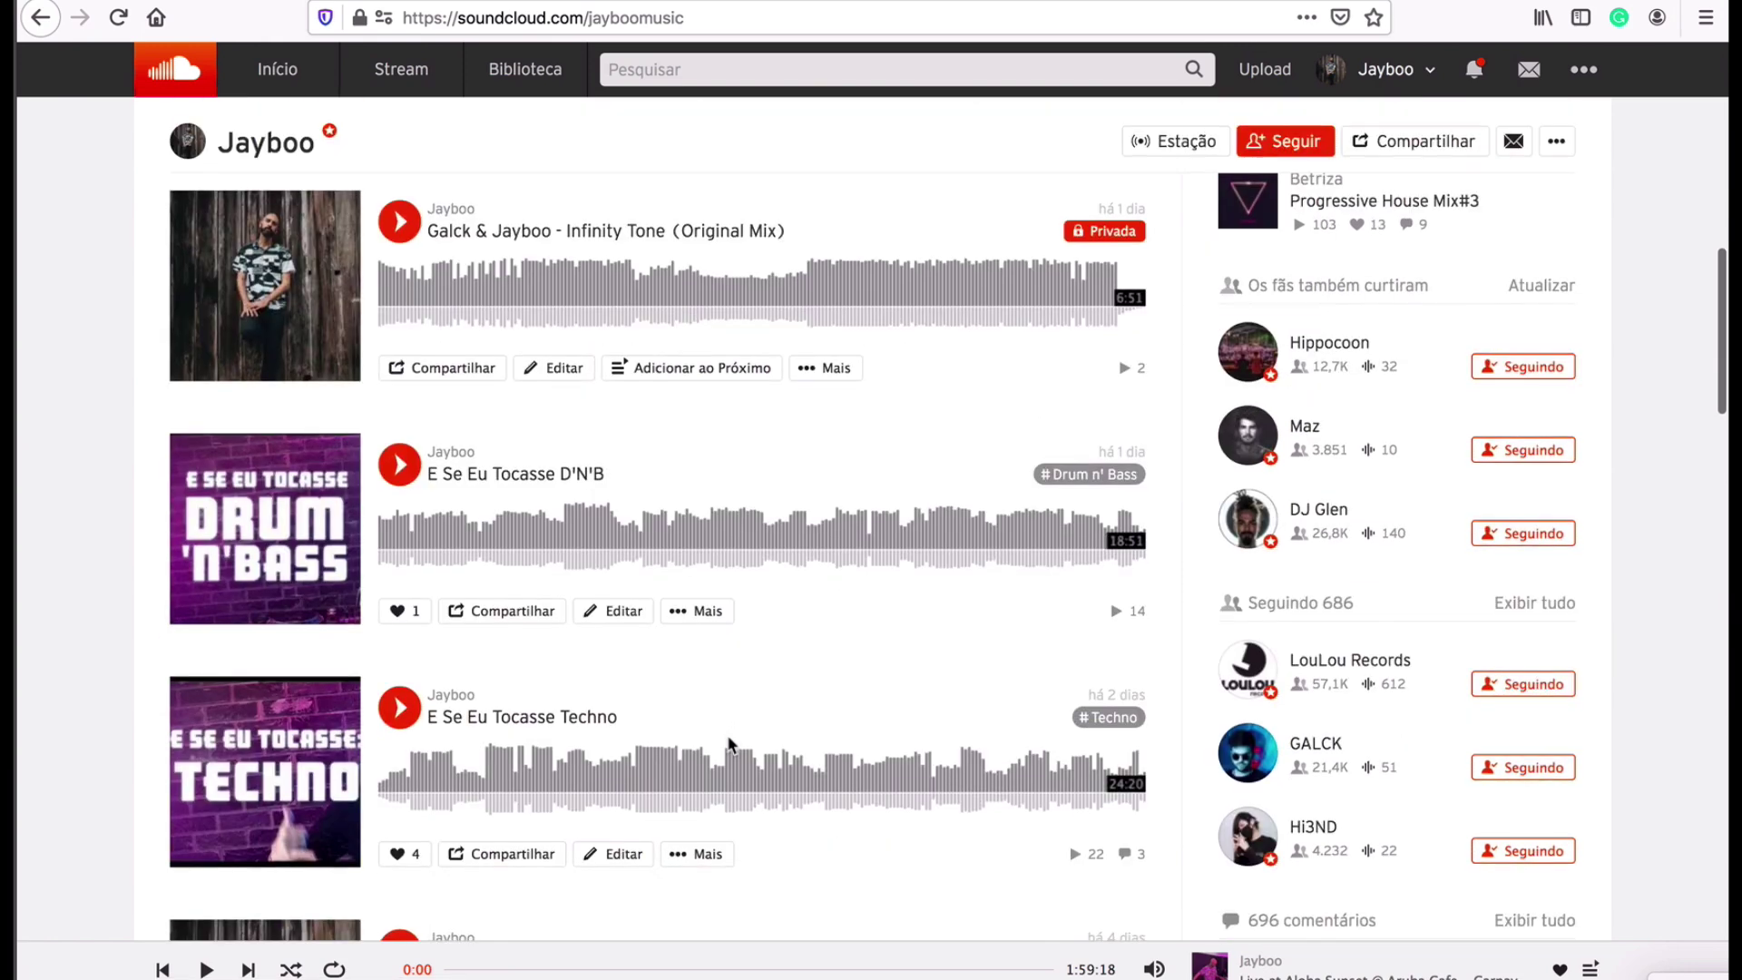
scroll(729, 745, "down", 15)
scroll(728, 745, "up", 10)
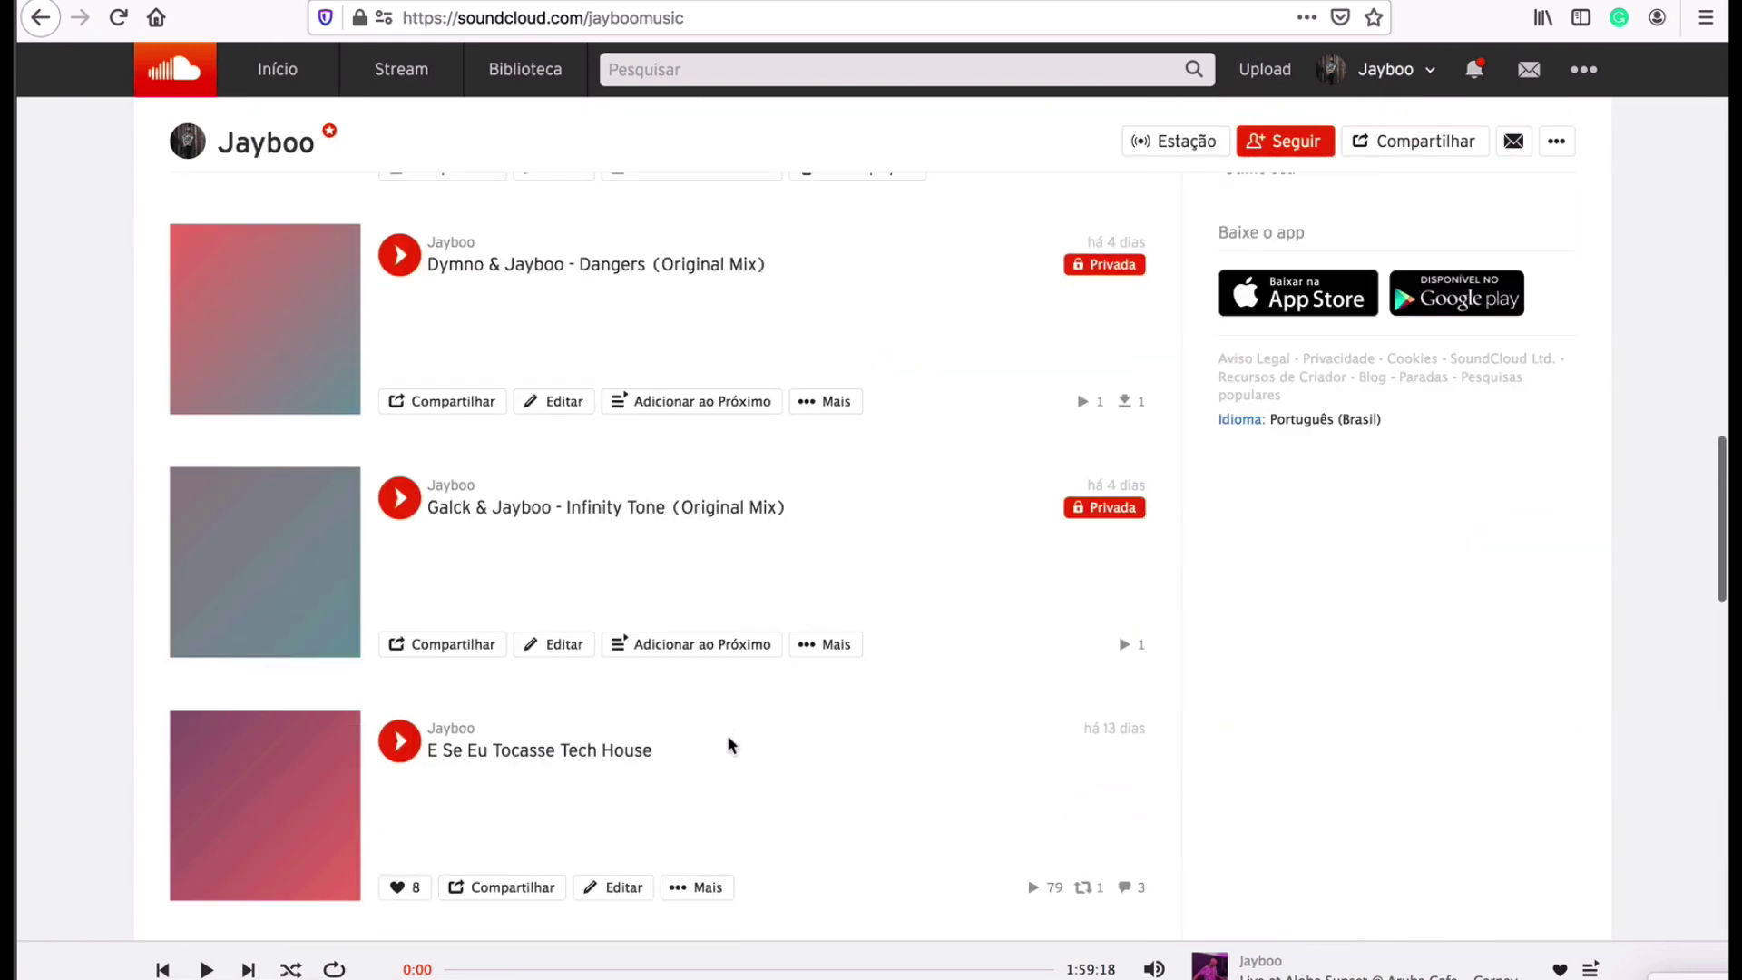
scroll(727, 733, "up", 10)
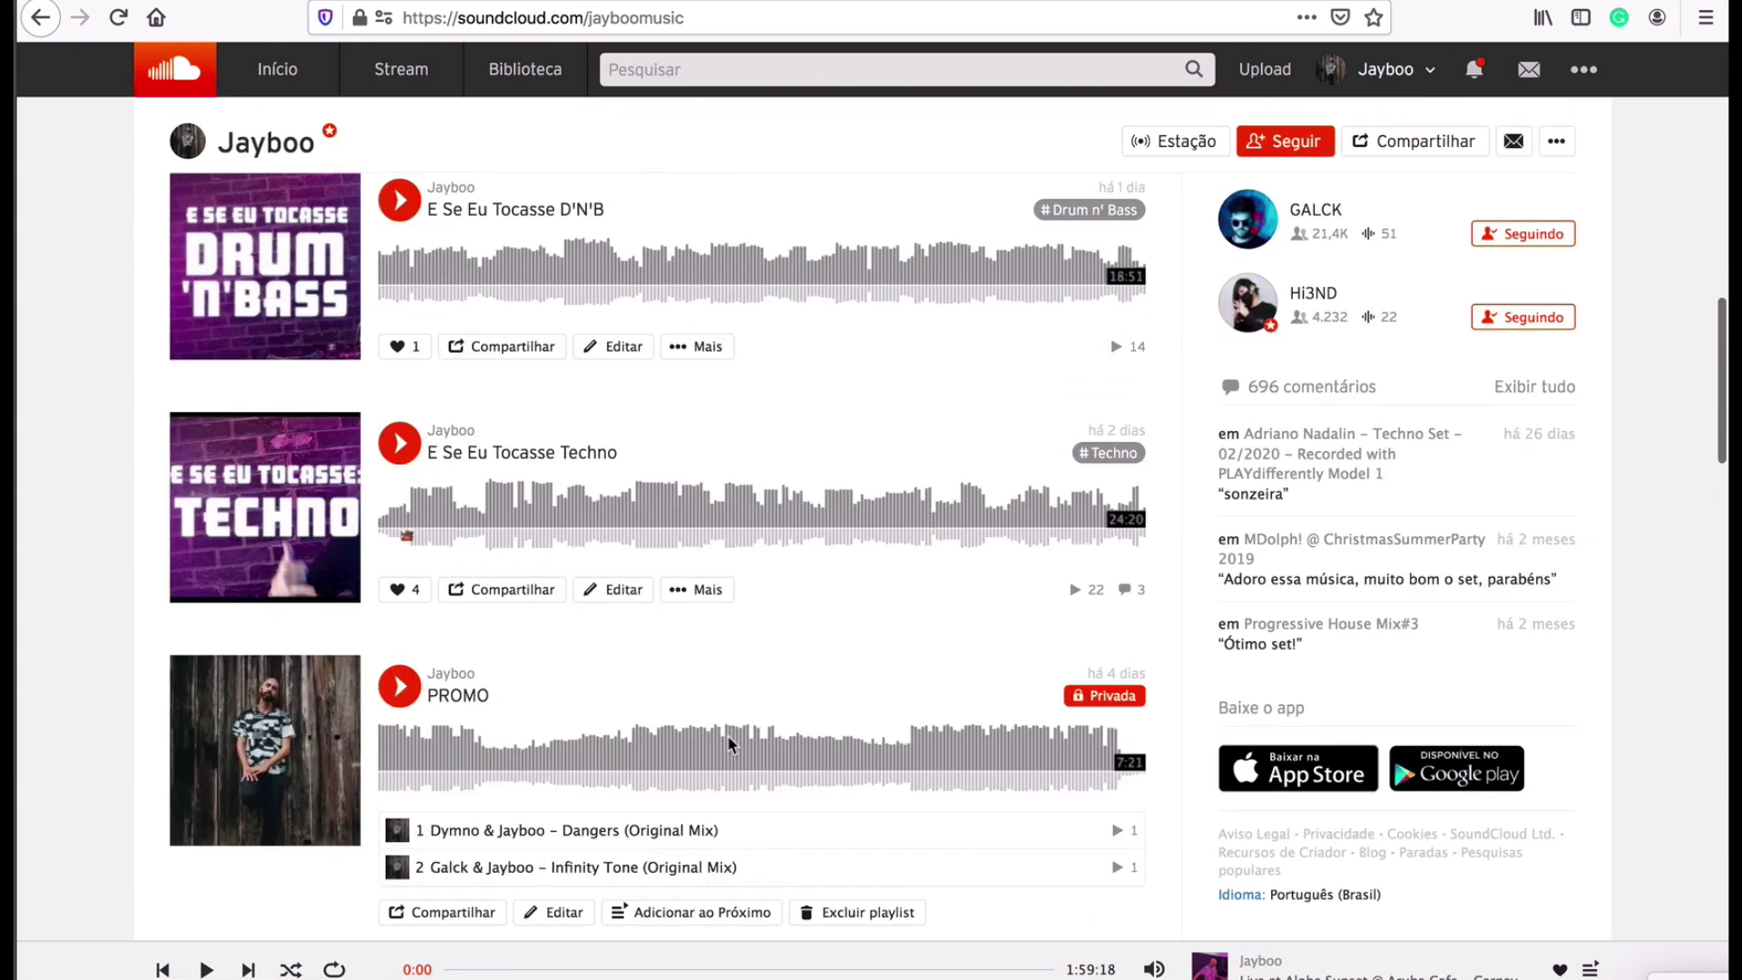
- Examine the profile's public and private uploads, from E Se Eu Tocasse D'N'B and the PROMO playlist to E Se Eu Tocasse Tech House
scroll(760, 734, "up", 5)
scroll(761, 734, "down", 15)
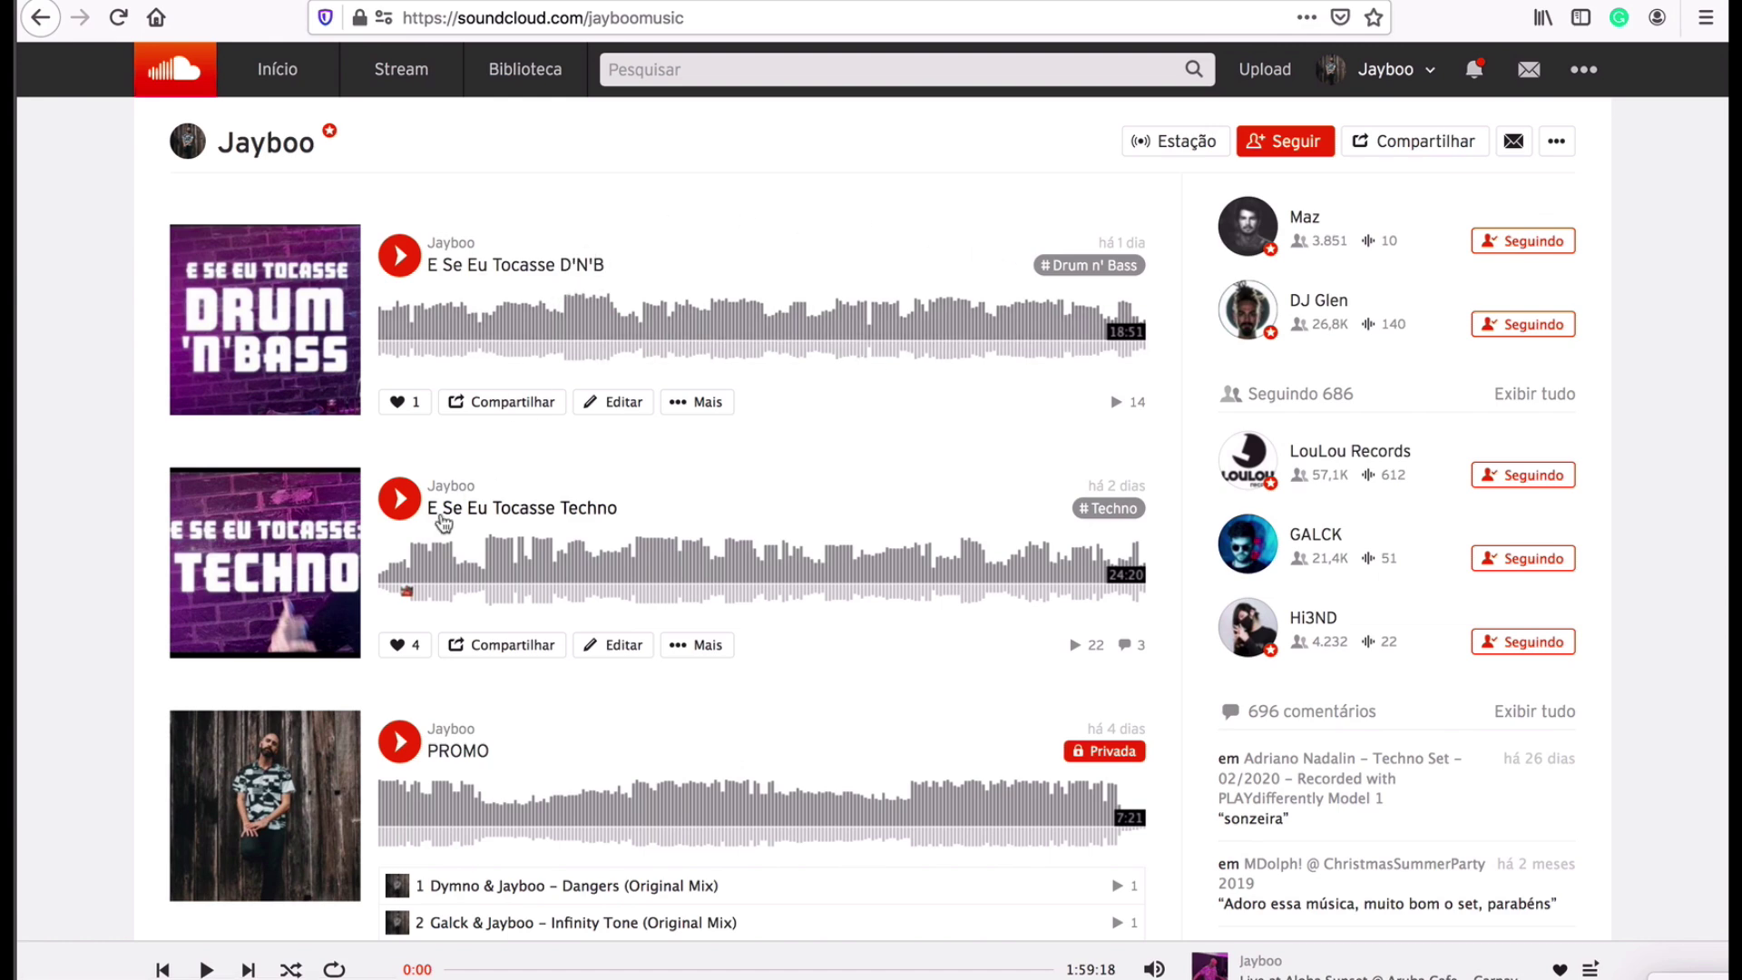
scroll(676, 513, "down", 8)
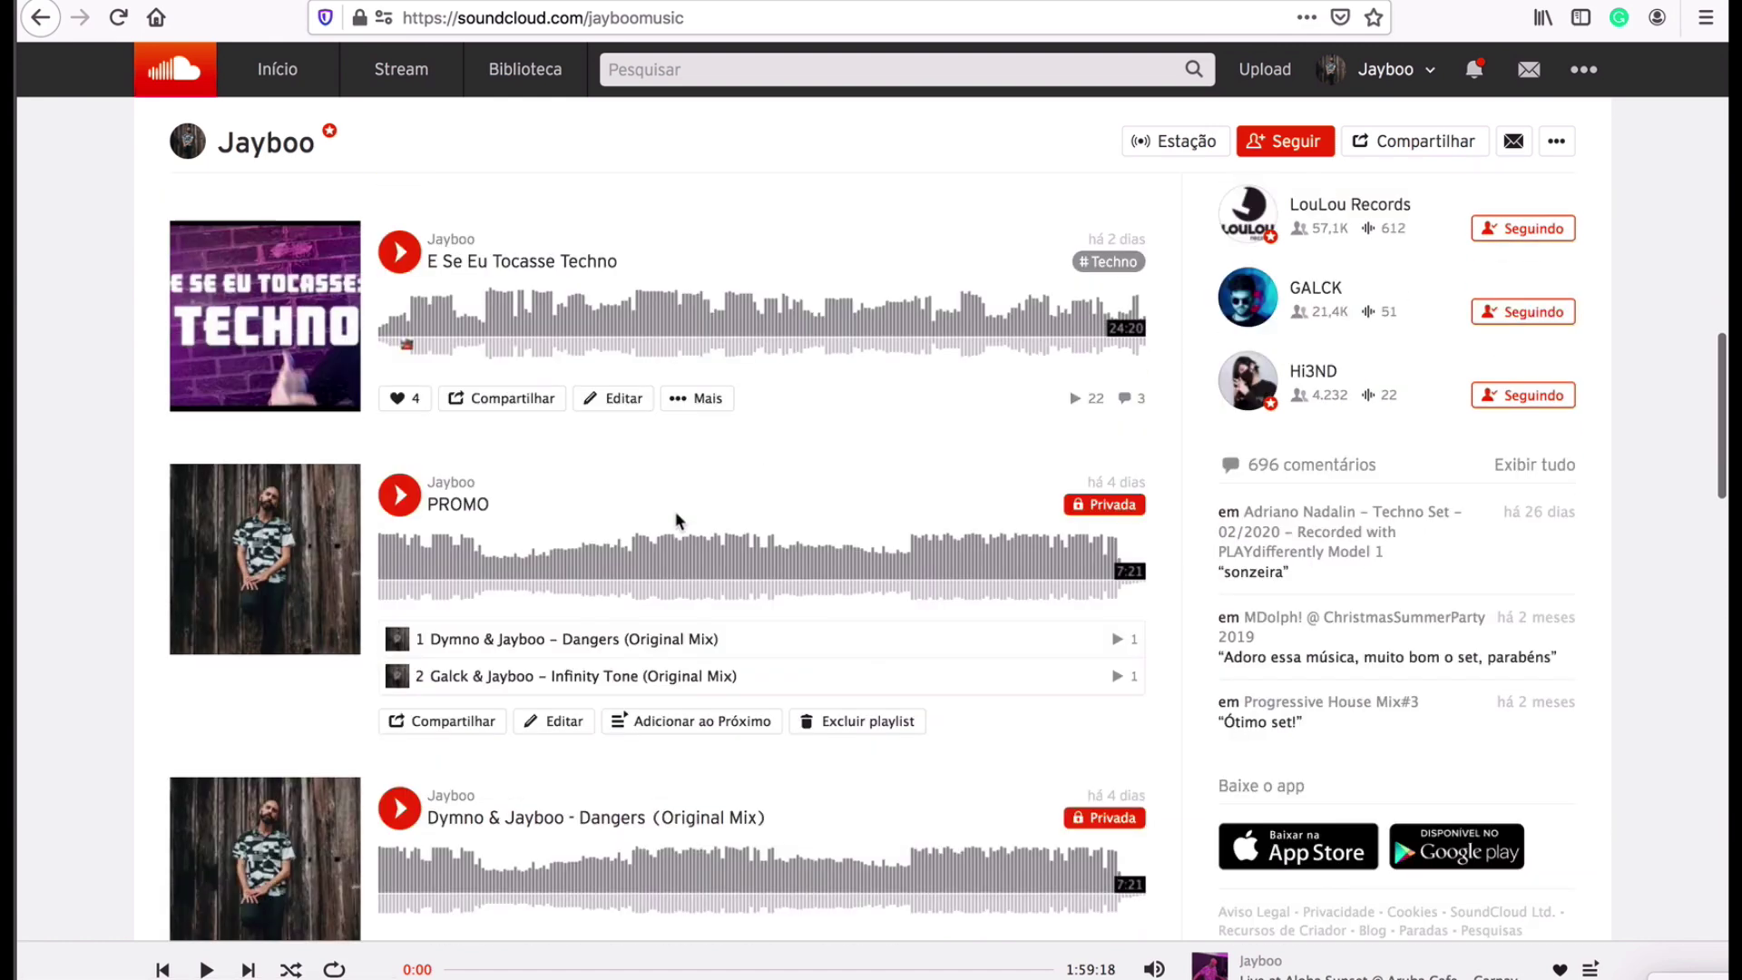
scroll(676, 519, "down", 4)
scroll(676, 519, "up", 6)
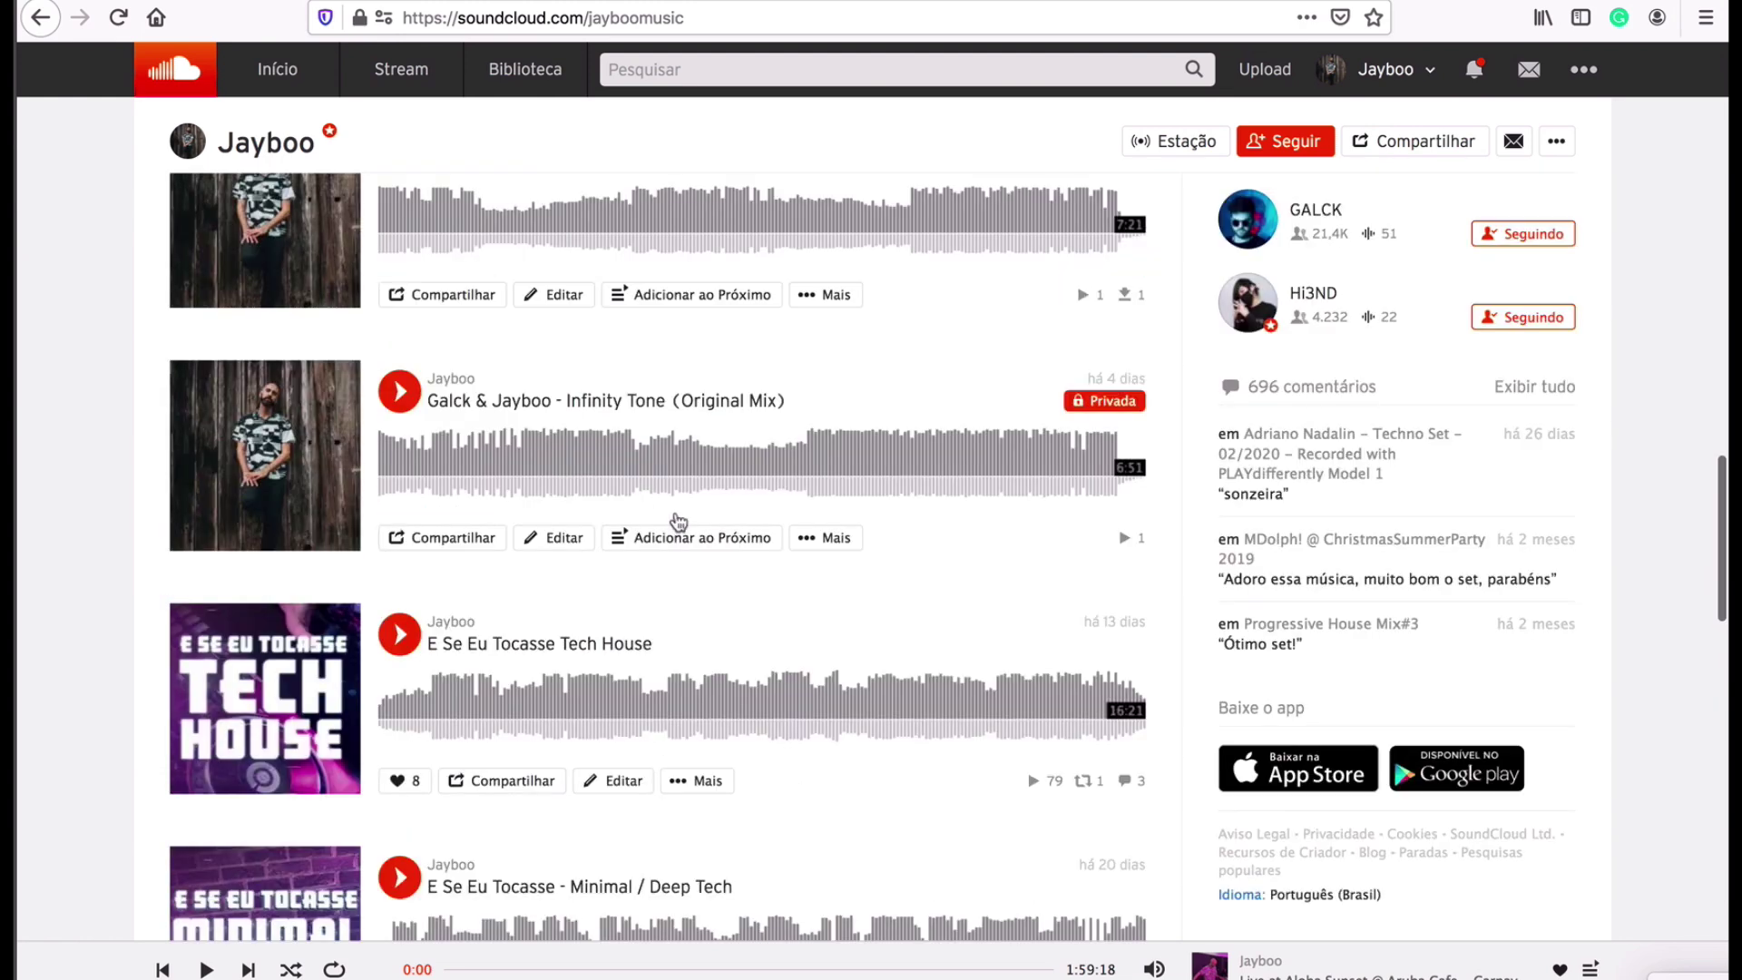
scroll(1052, 821, "down", 9)
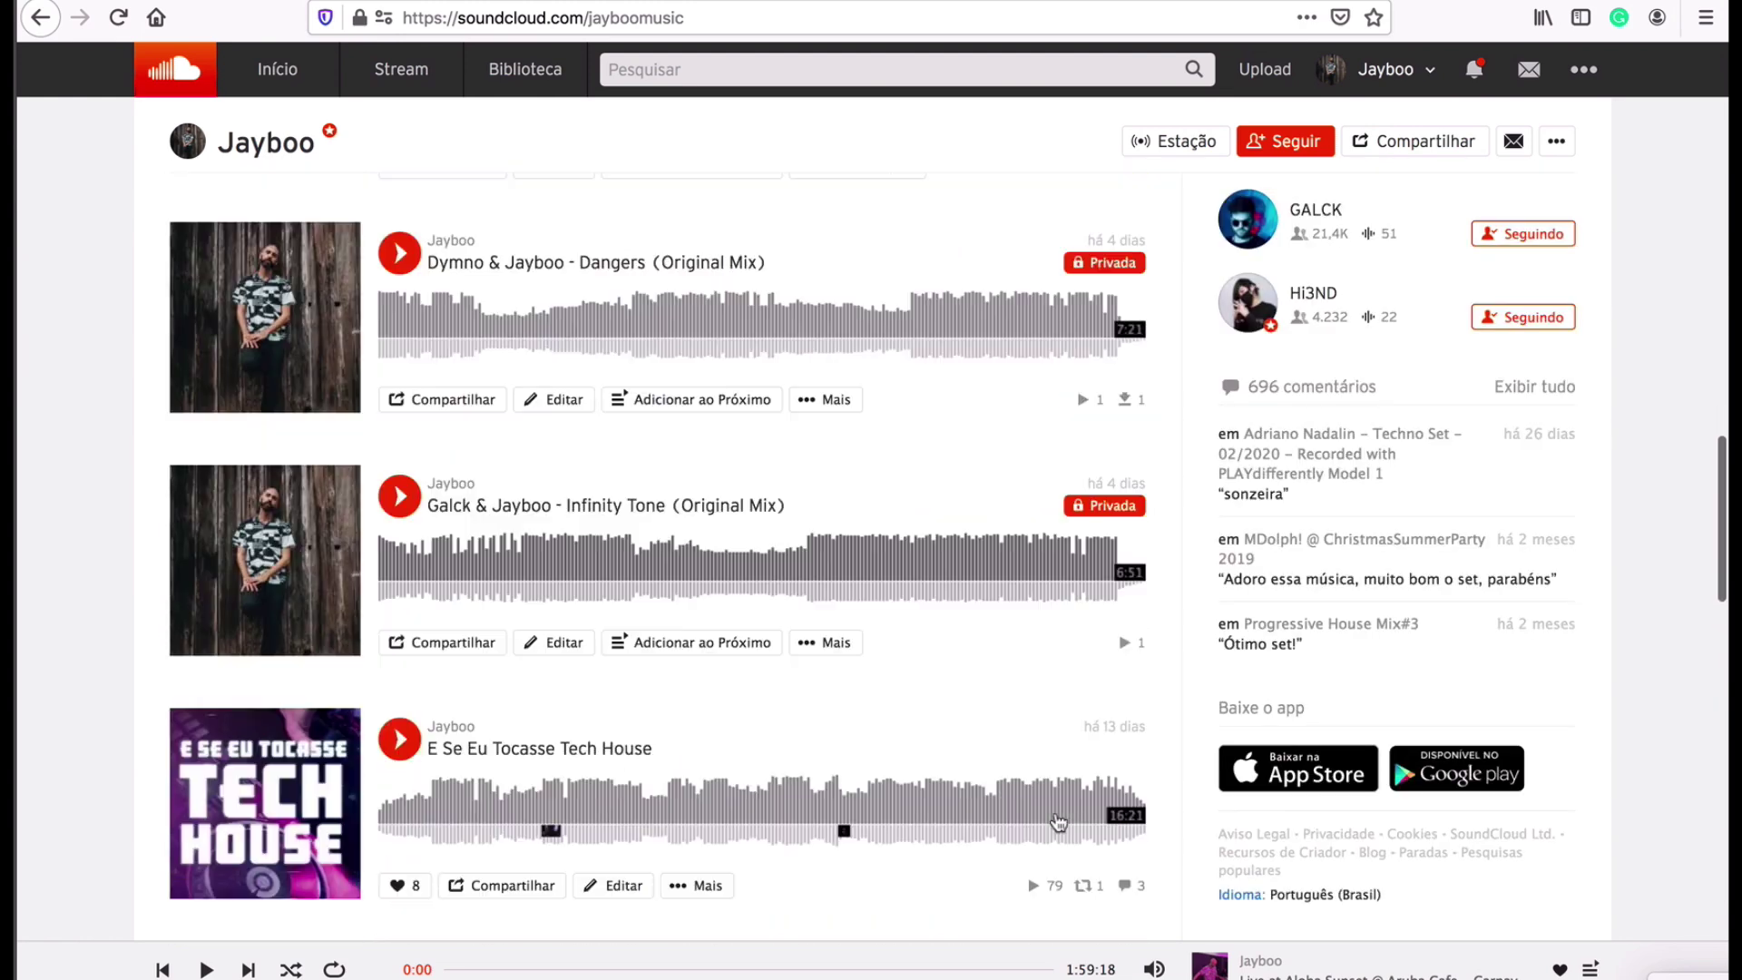
scroll(989, 726, "down", 4)
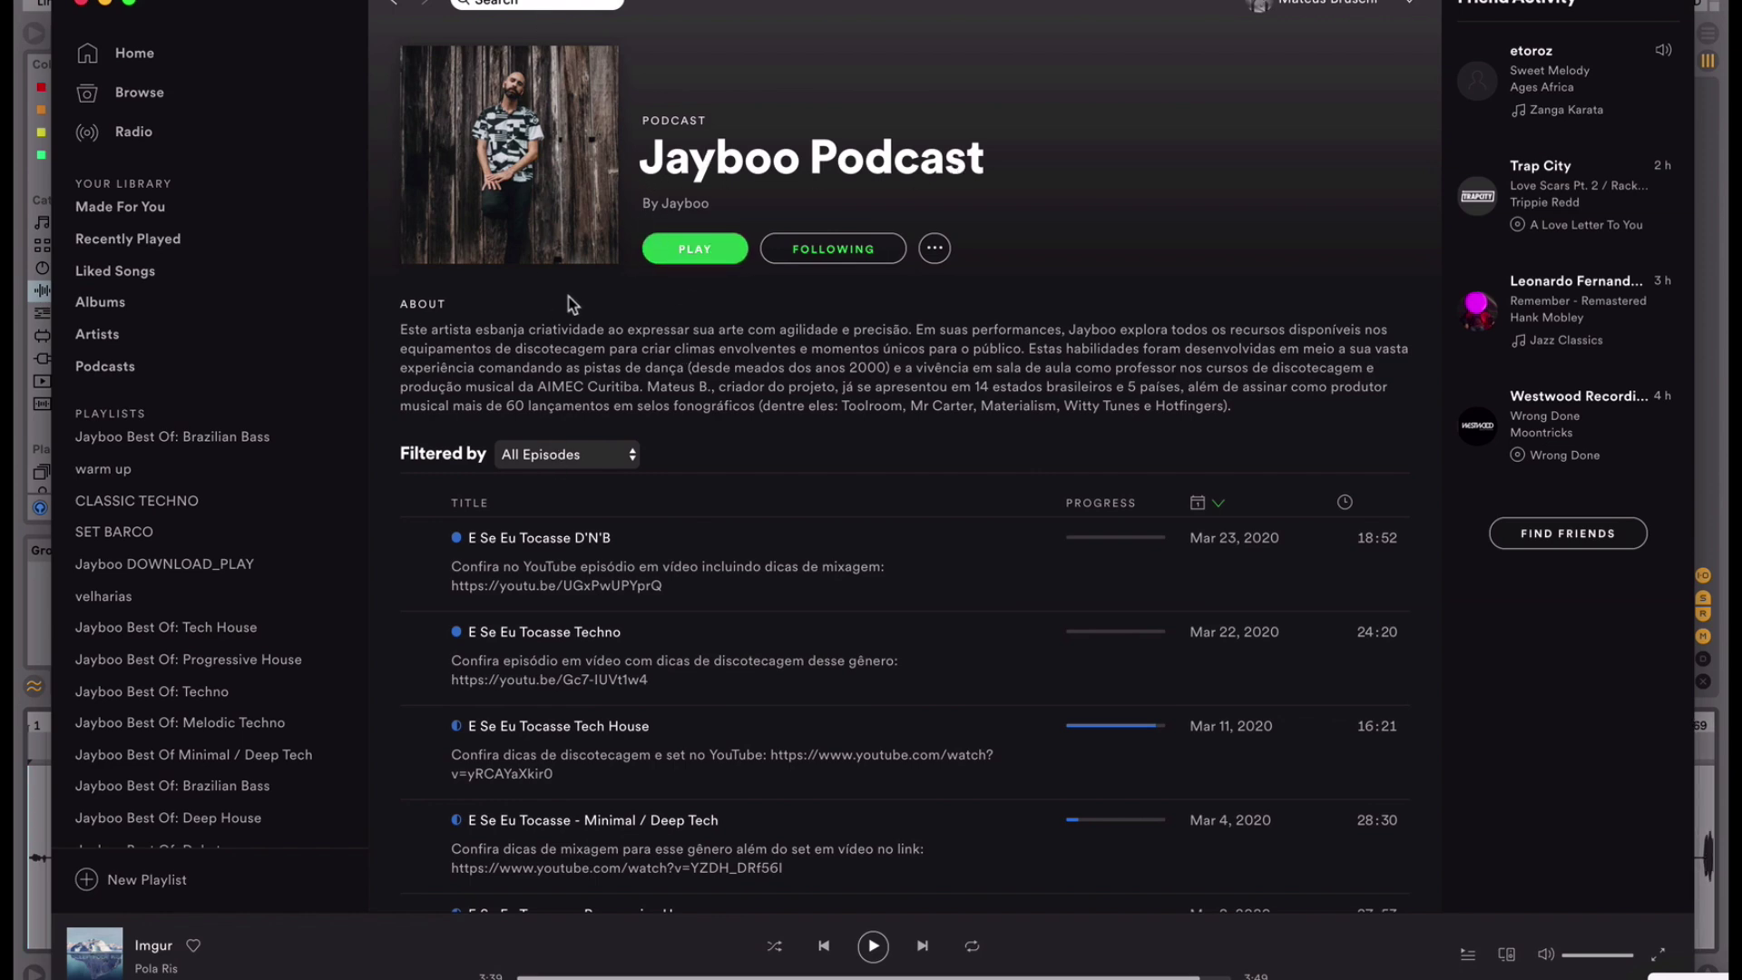
- Switch to Spotify and look through the Jayboo Podcast's episode list, then return to the podcast's header
scroll(876, 474, "down", 10)
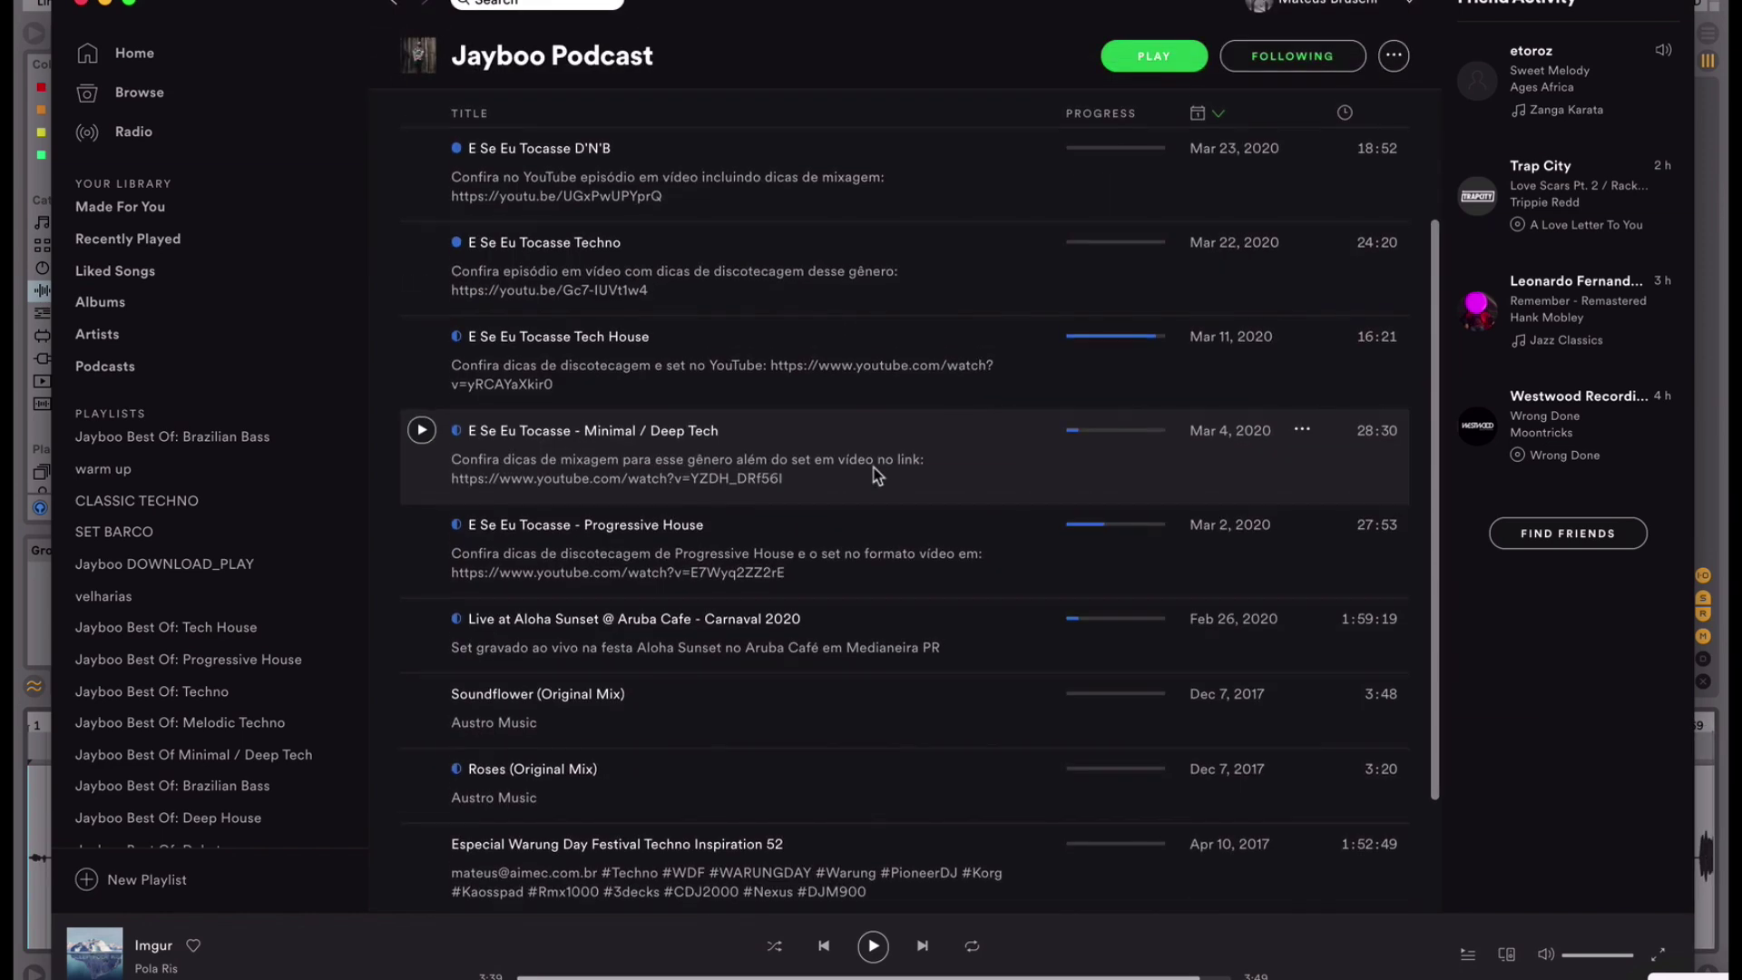
scroll(876, 474, "up", 8)
scroll(876, 474, "up", 2)
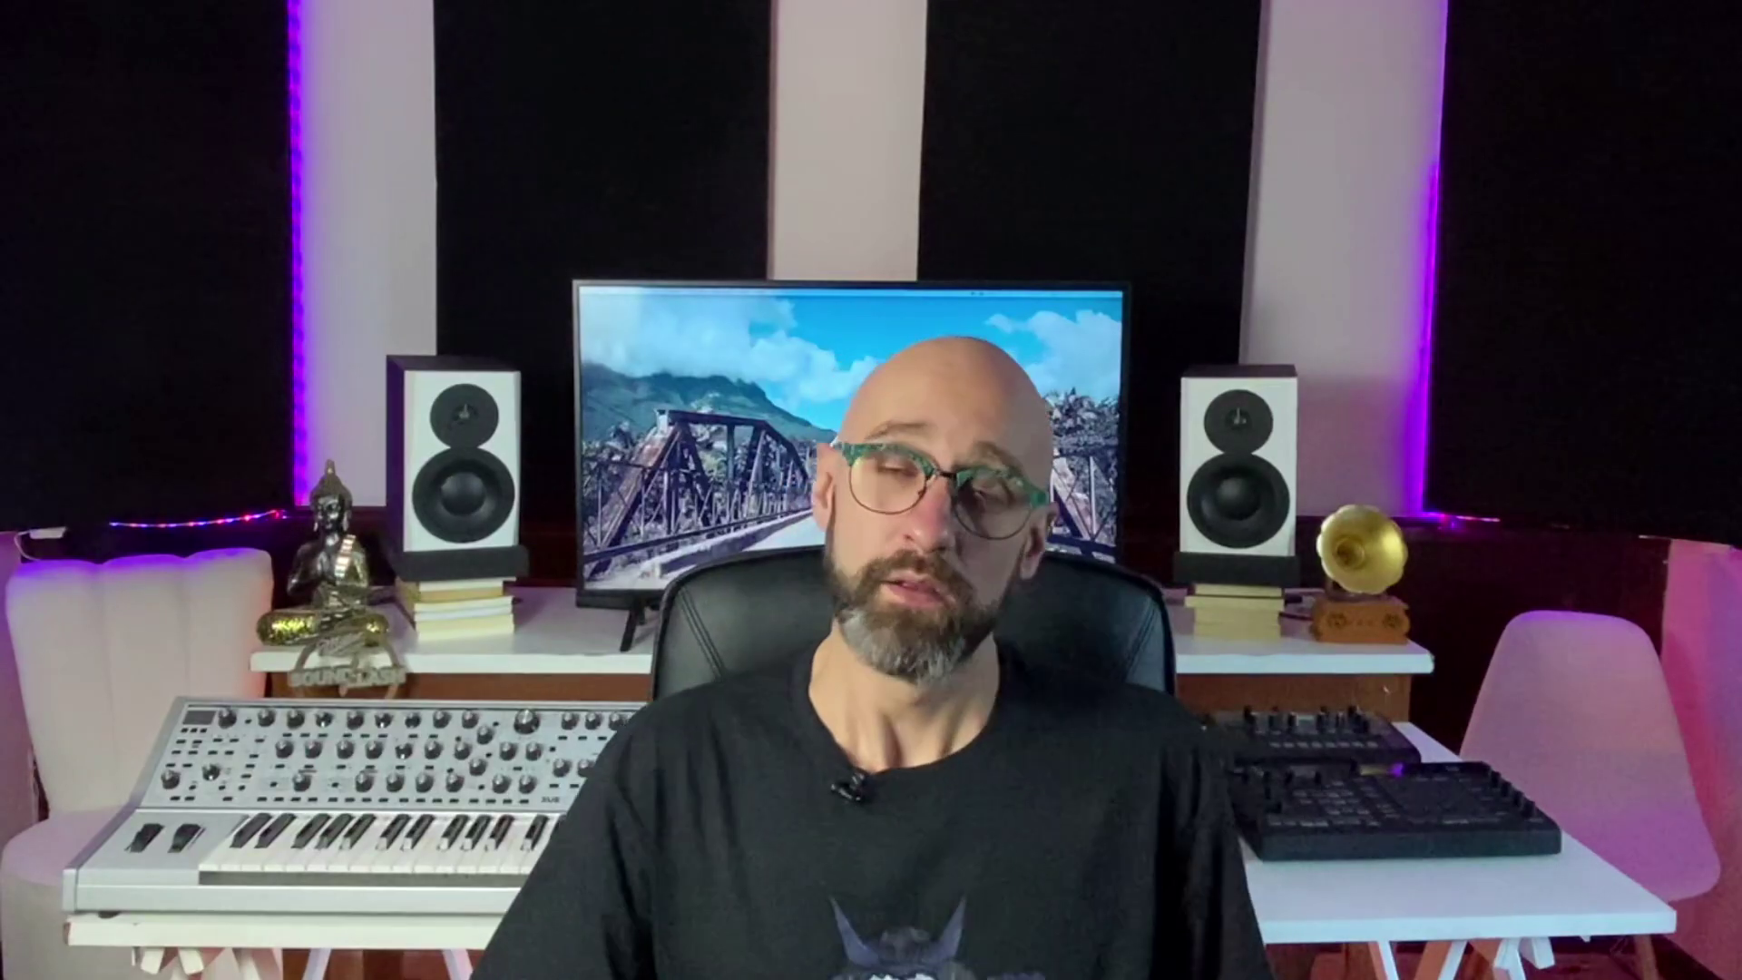